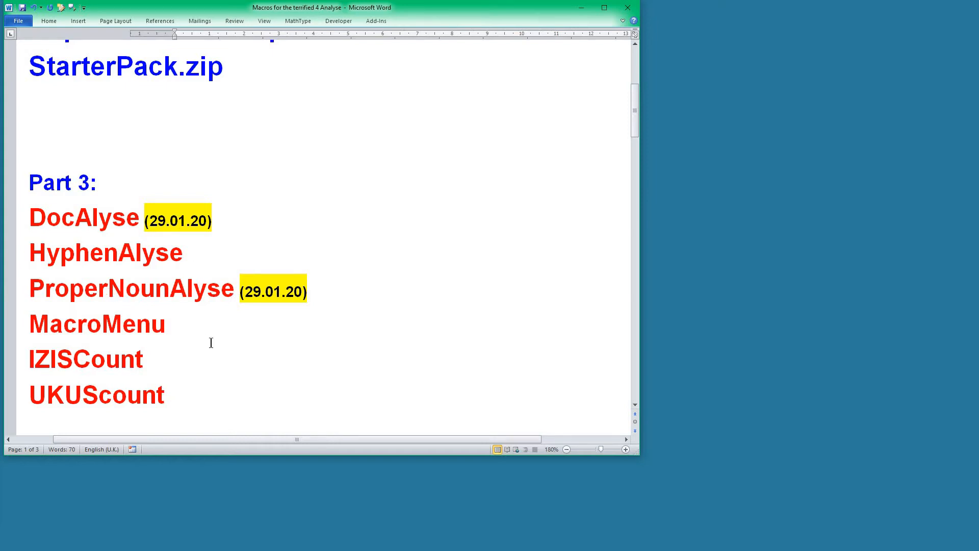
# Step: Read through the macro list from Part 3, Today and To come down to the WordPairAlyse to WhatChar entries
pyautogui.scroll(-5, 123, 335)
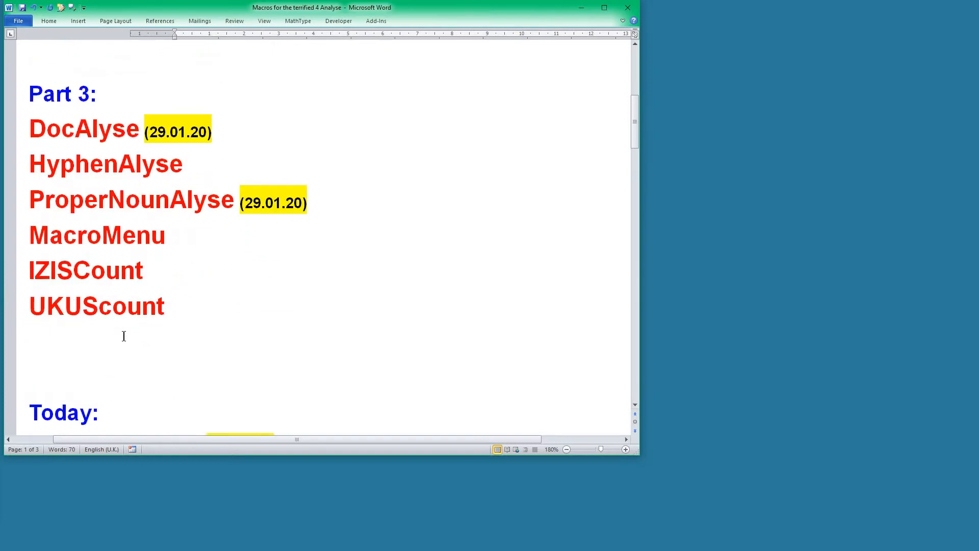
pyautogui.scroll(-1, 123, 336)
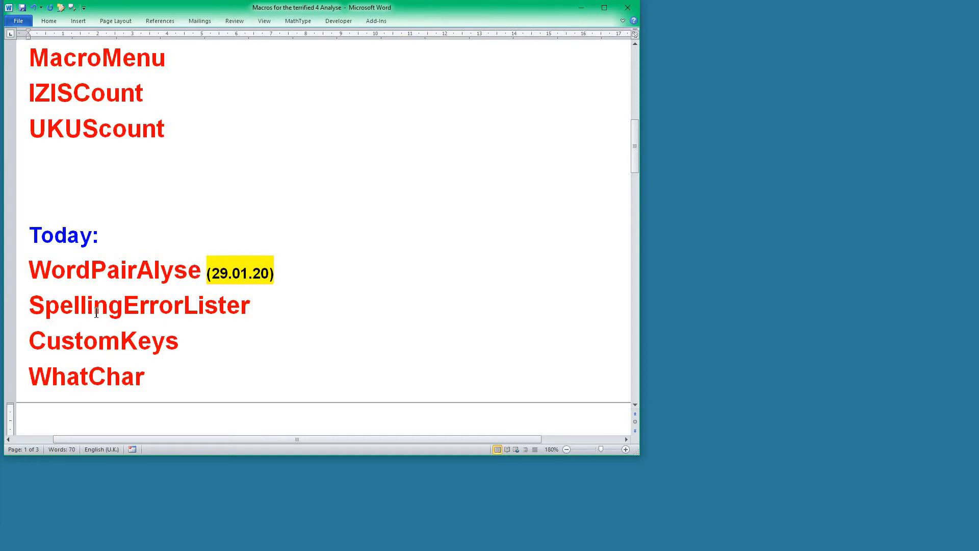
pyautogui.scroll(-3, 77, 319)
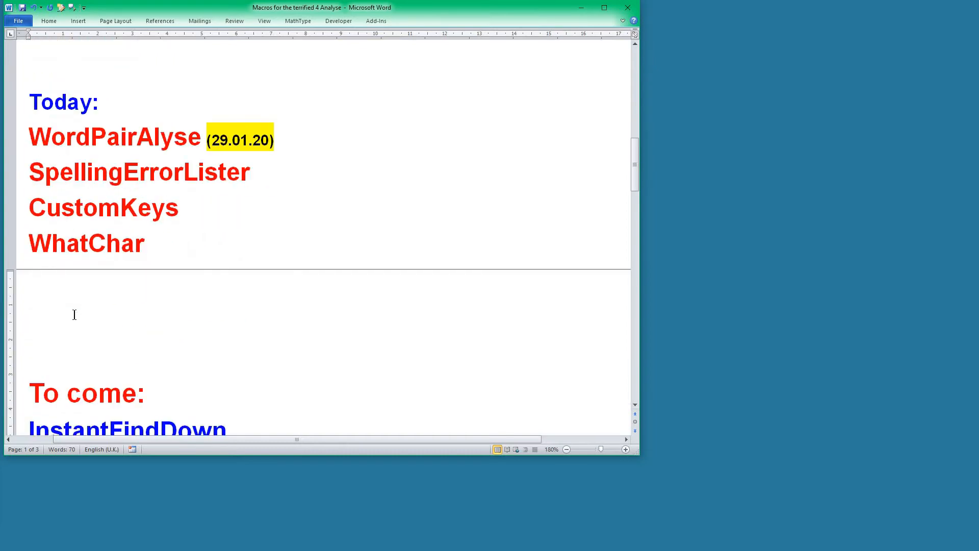
pyautogui.scroll(-5, 75, 315)
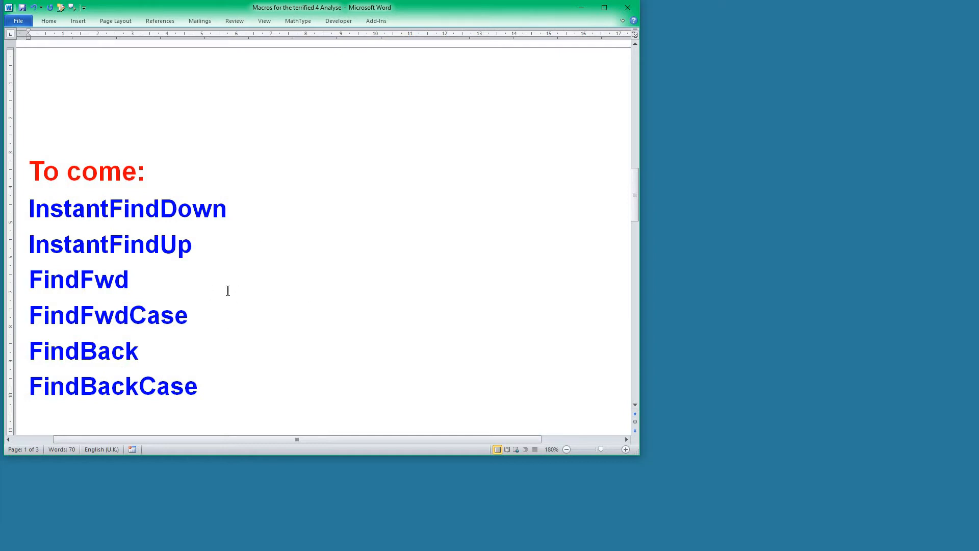
pyautogui.scroll(-3, 228, 290)
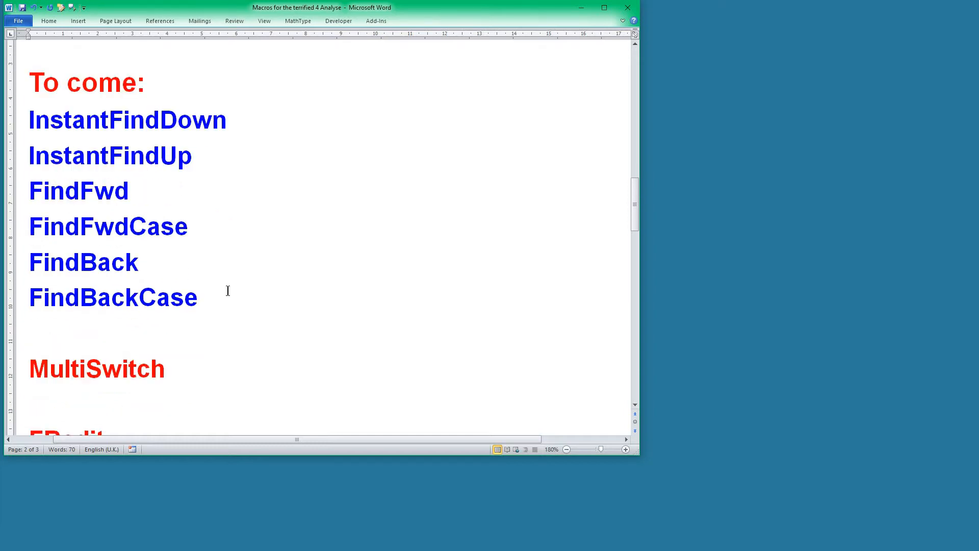
pyautogui.scroll(-1, 269, 282)
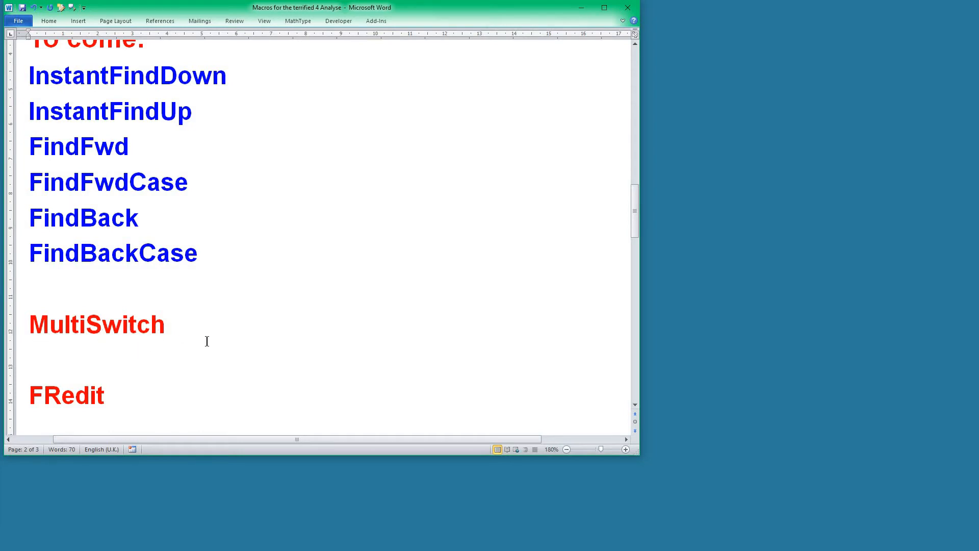
pyautogui.scroll(-1, 115, 376)
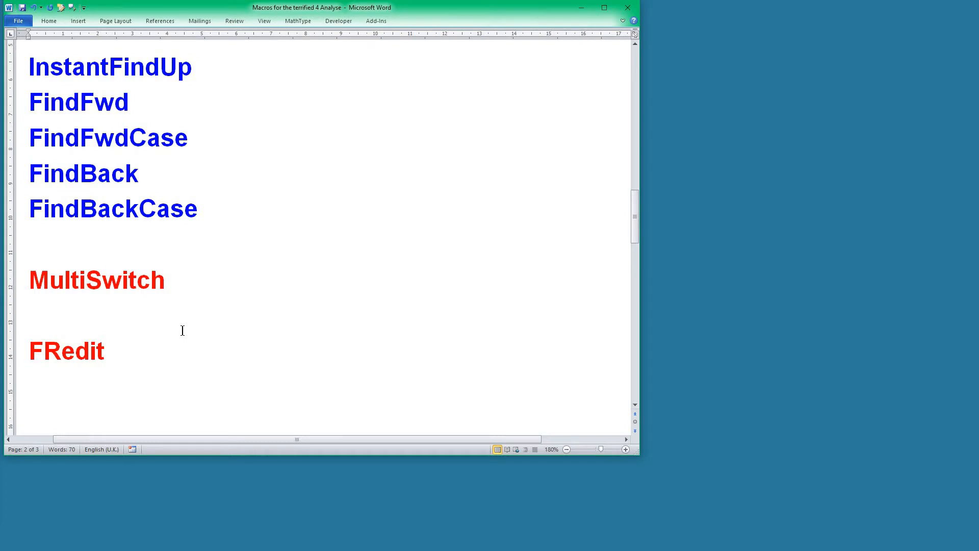
pyautogui.scroll(-5, 183, 331)
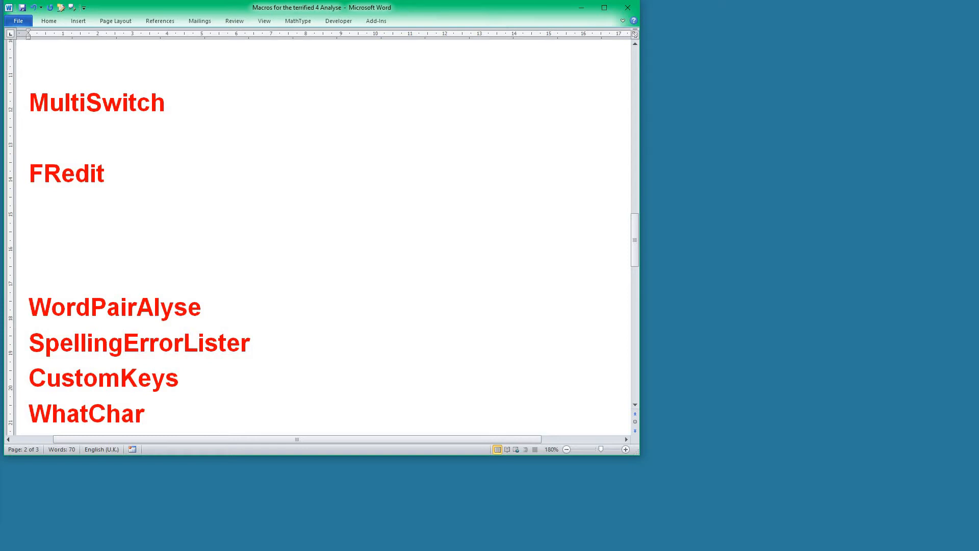
# Step: Switch to the sample text document, then move and shrink its window so the macro names in the list document stay visible
pyautogui.hotkey('alt', 'Tab')
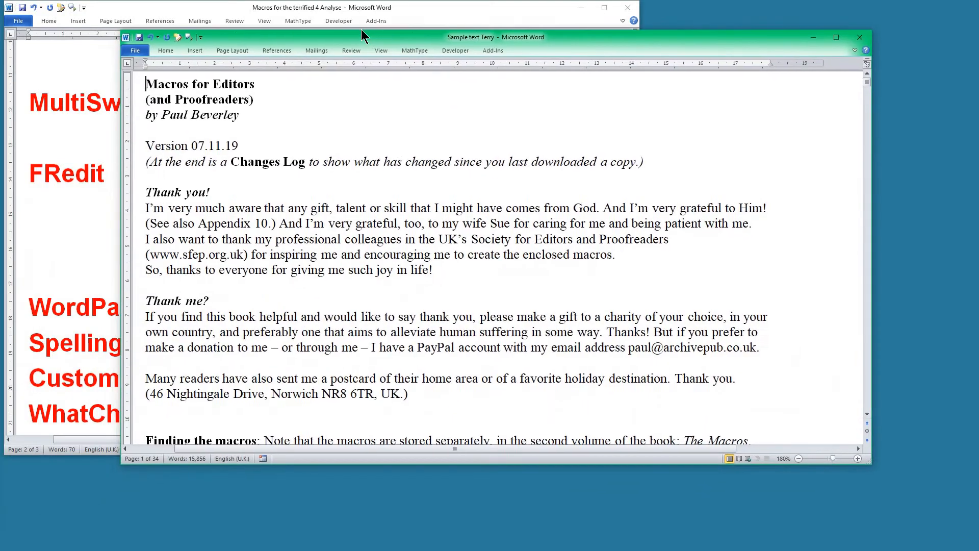
pyautogui.moveTo(361, 29); pyautogui.dragTo(335, 22)
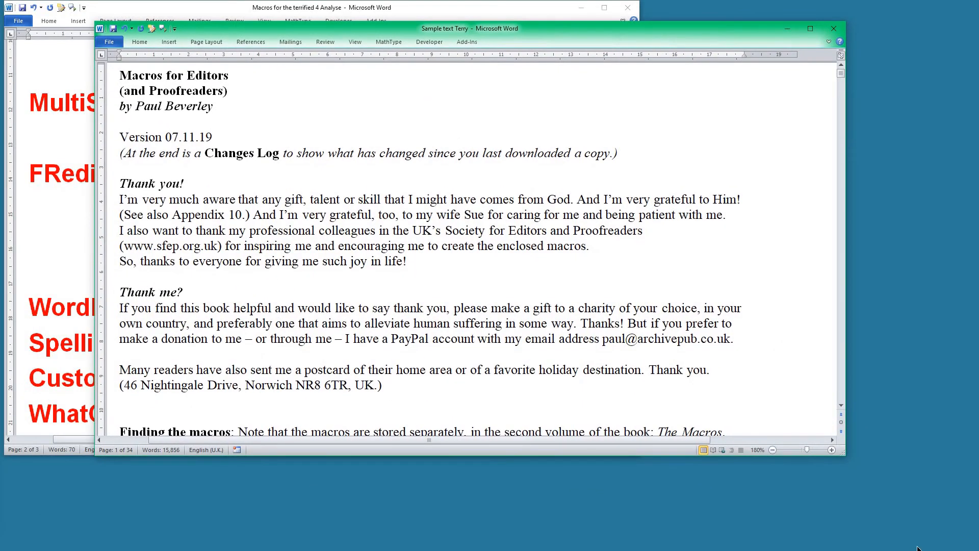
pyautogui.moveTo(843, 454); pyautogui.dragTo(691, 259)
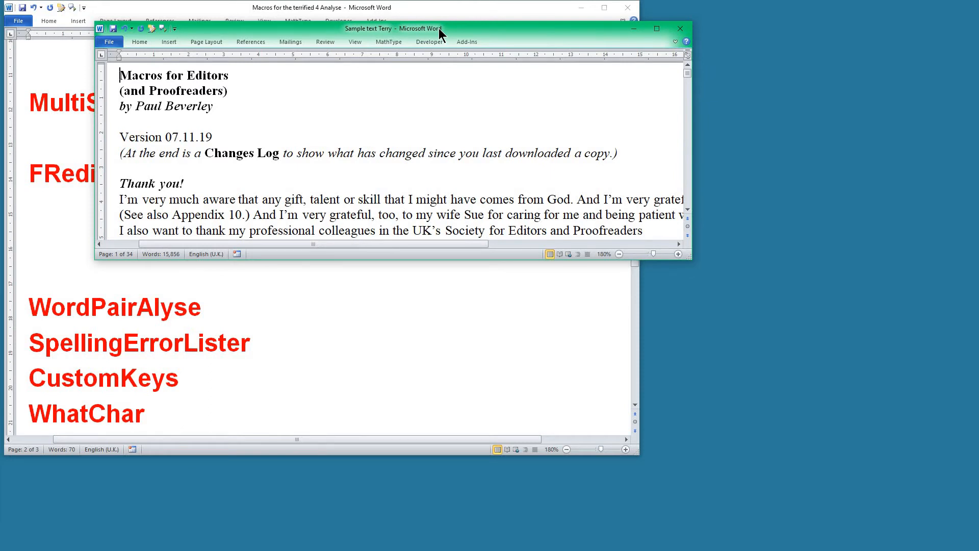
# Step: Run WordPairAlyse from MacroMenu on the sample text, agree to find word pairs, and dismiss the total time message
pyautogui.hotkey('alt', 'm')
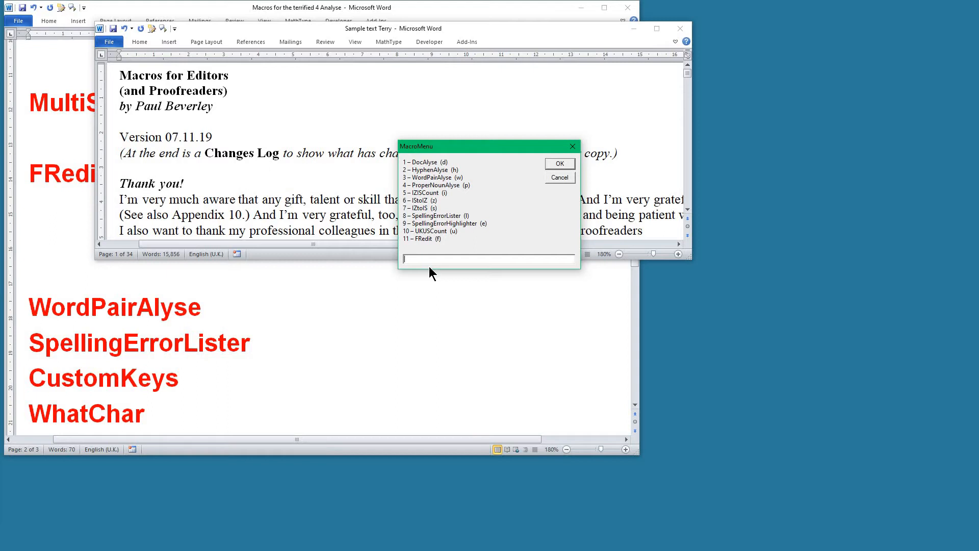
pyautogui.write('w')
pyautogui.press('Return')
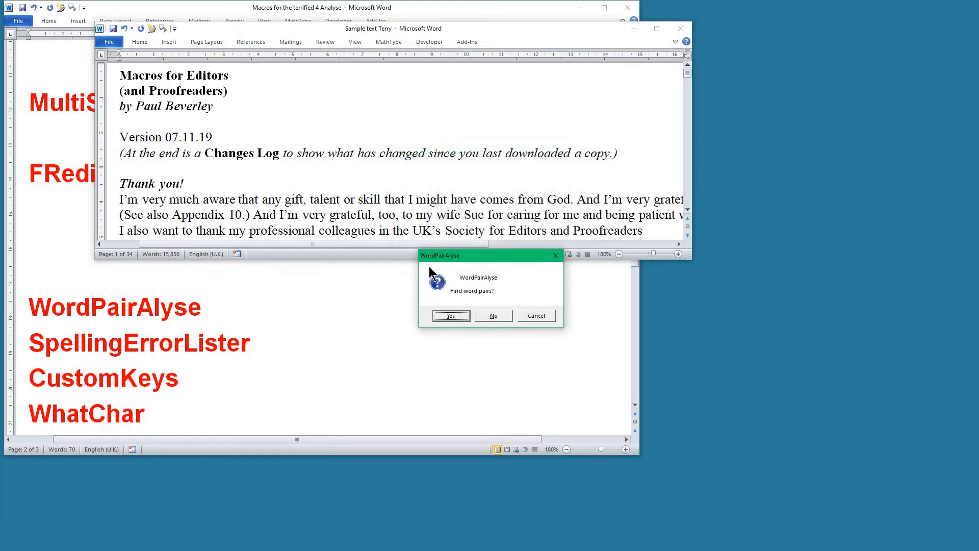
pyautogui.click(451, 316)
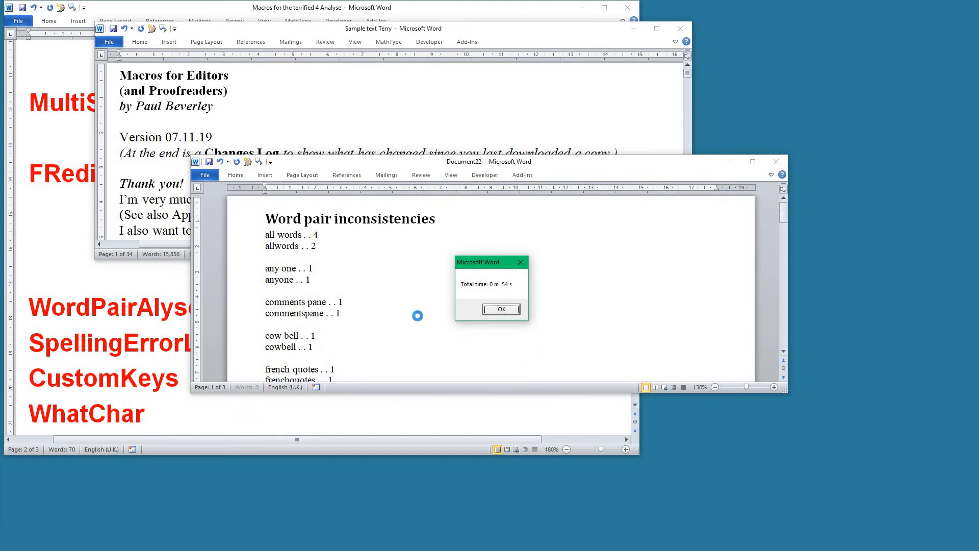
pyautogui.click(512, 308)
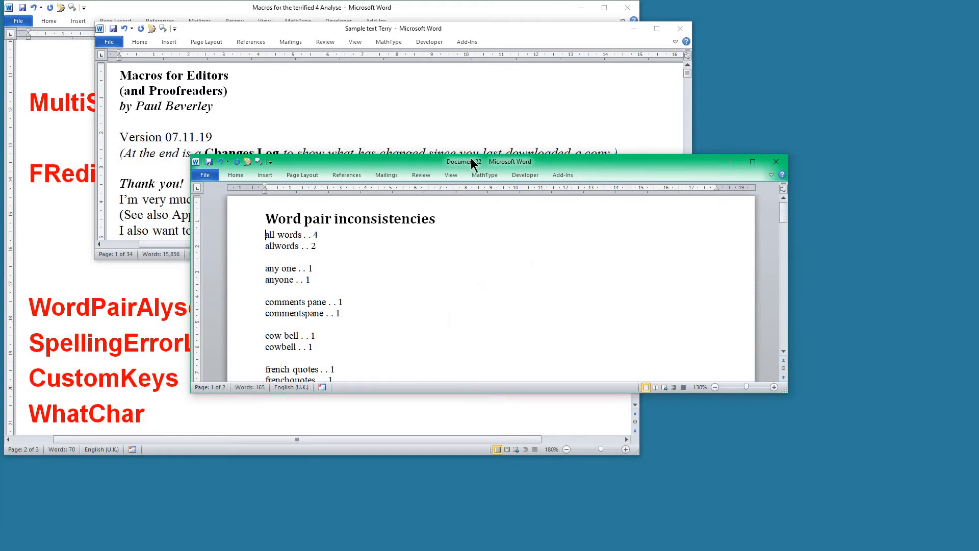
# Step: Move the word pair inconsistencies report higher, make its window taller and zoom it to 210%
pyautogui.moveTo(472, 163); pyautogui.dragTo(518, 45)
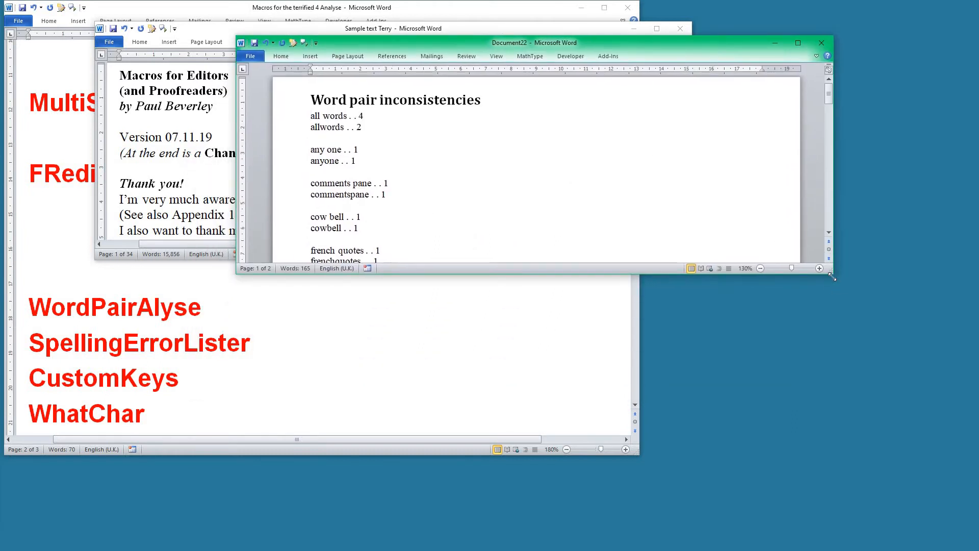
pyautogui.moveTo(832, 476); pyautogui.dragTo(829, 510)
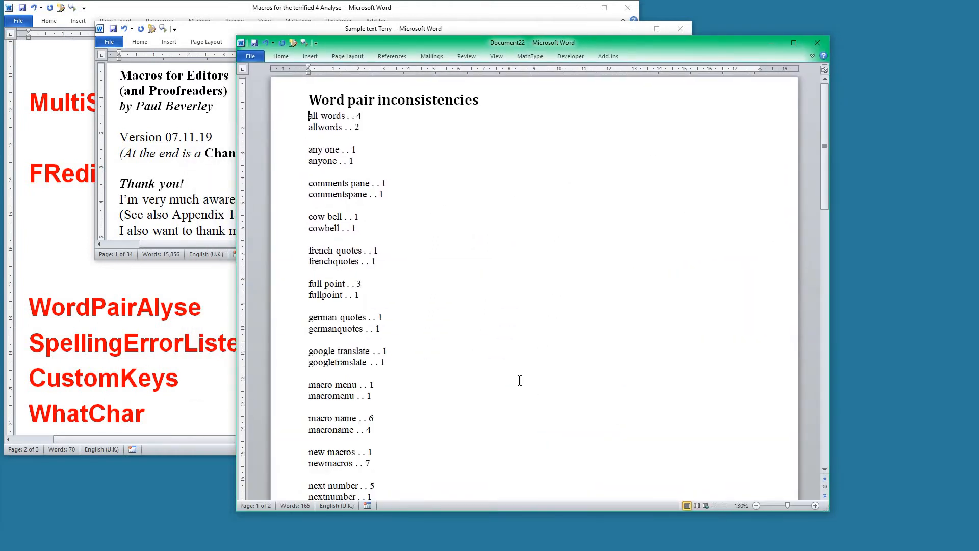
pyautogui.keyDown('ctrl'); pyautogui.scroll(5, 519, 381); pyautogui.keyUp('ctrl')
pyautogui.keyDown('ctrl'); pyautogui.scroll(3, 519, 380); pyautogui.keyUp('ctrl')
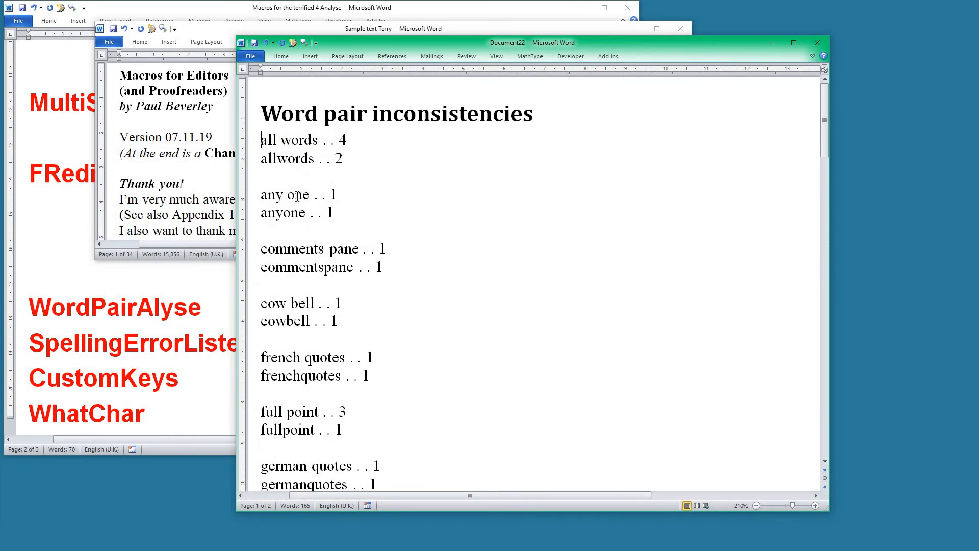
# Step: Examine the word pair inconsistencies report for terms spelled both as two words and as one word
pyautogui.scroll(-1, 270, 211)
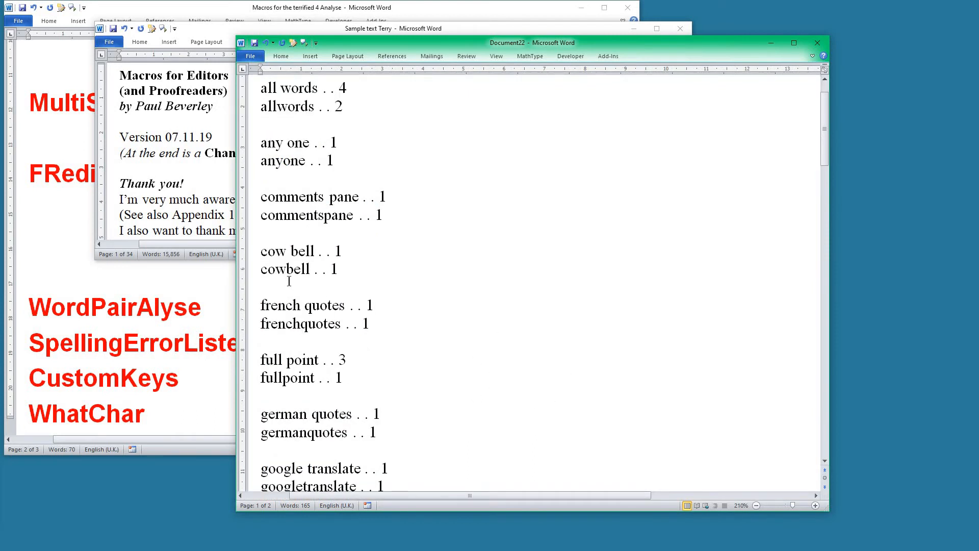
pyautogui.scroll(-1, 356, 225)
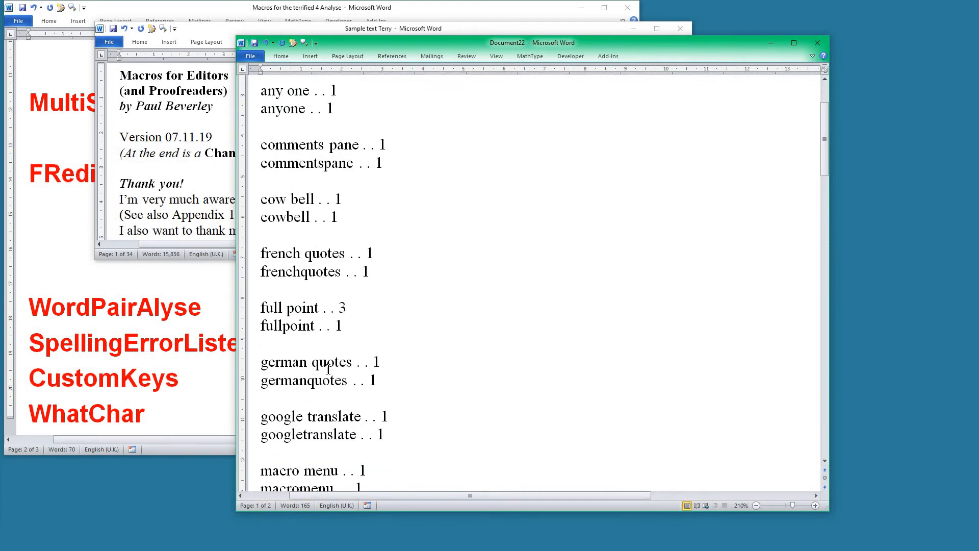
pyautogui.scroll(-1, 327, 367)
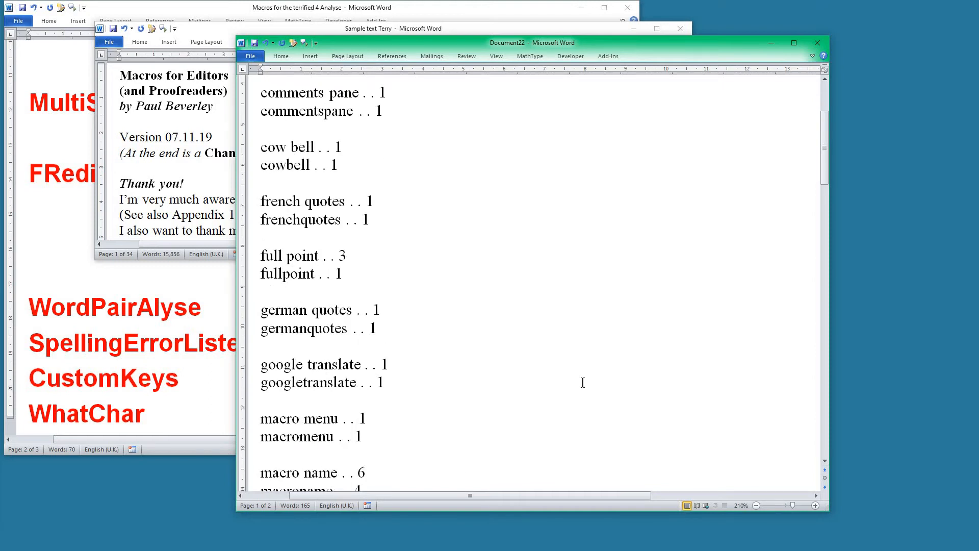
pyautogui.scroll(-1, 379, 346)
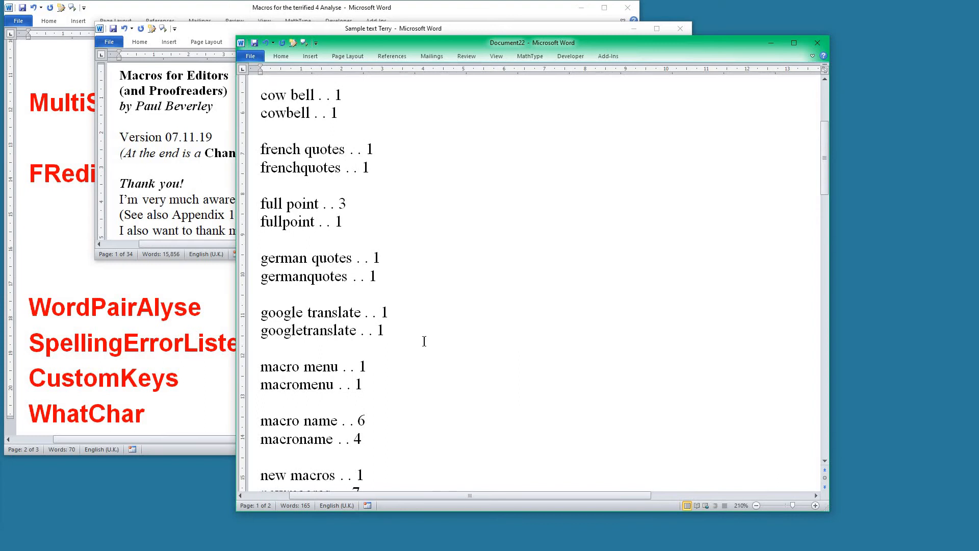
pyautogui.scroll(-1, 424, 341)
pyautogui.scroll(-3, 423, 341)
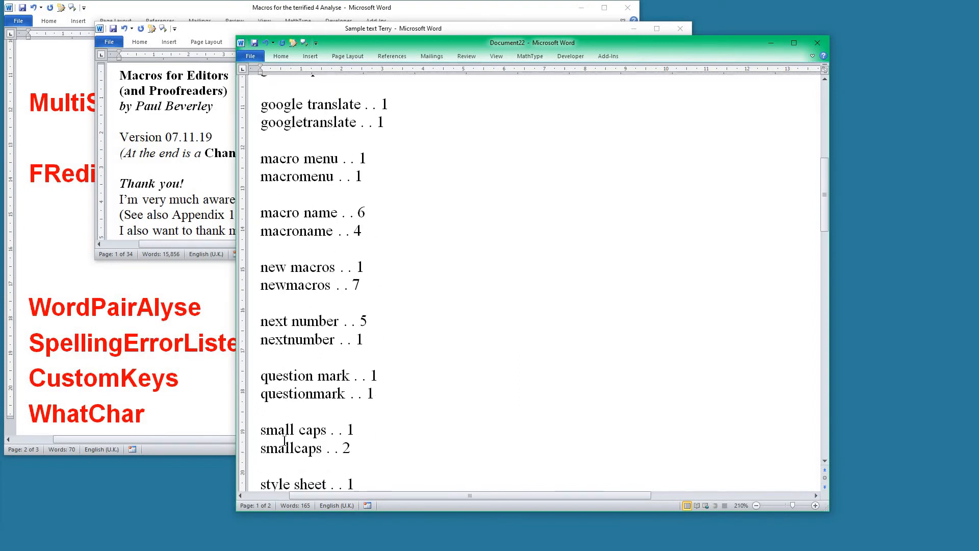
pyautogui.scroll(-2, 450, 431)
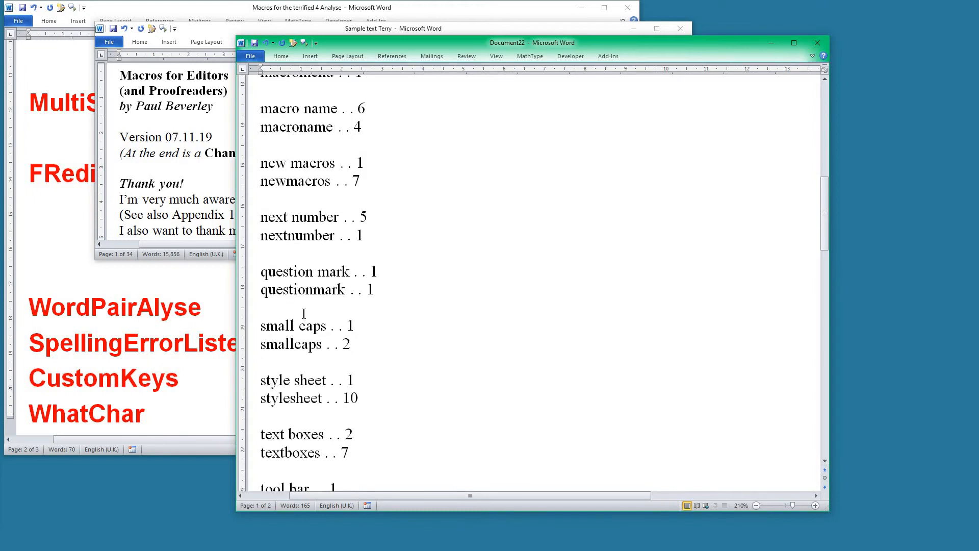
pyautogui.scroll(-1, 327, 375)
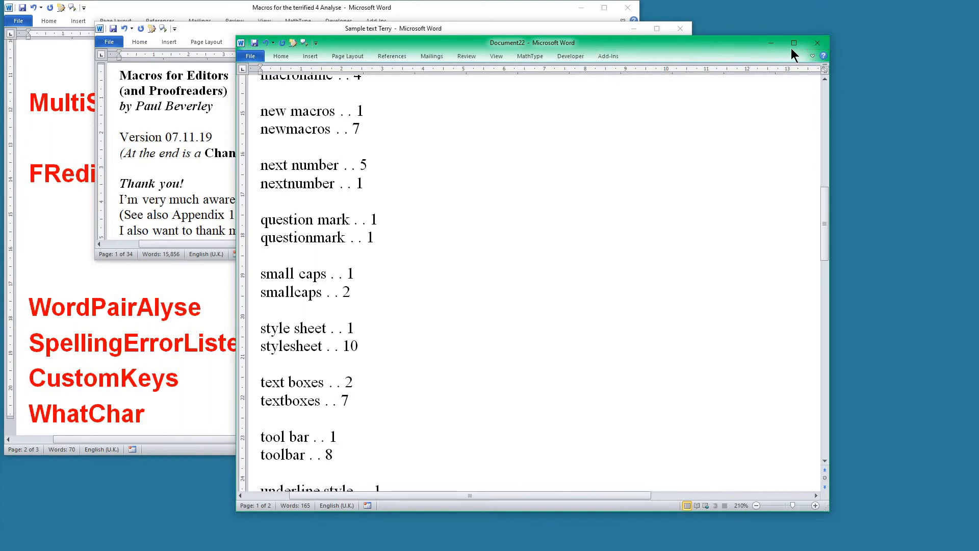
# Step: Close the word pair inconsistencies report and bring the sample text document back to the front
pyautogui.click(818, 43)
pyautogui.click(488, 290)
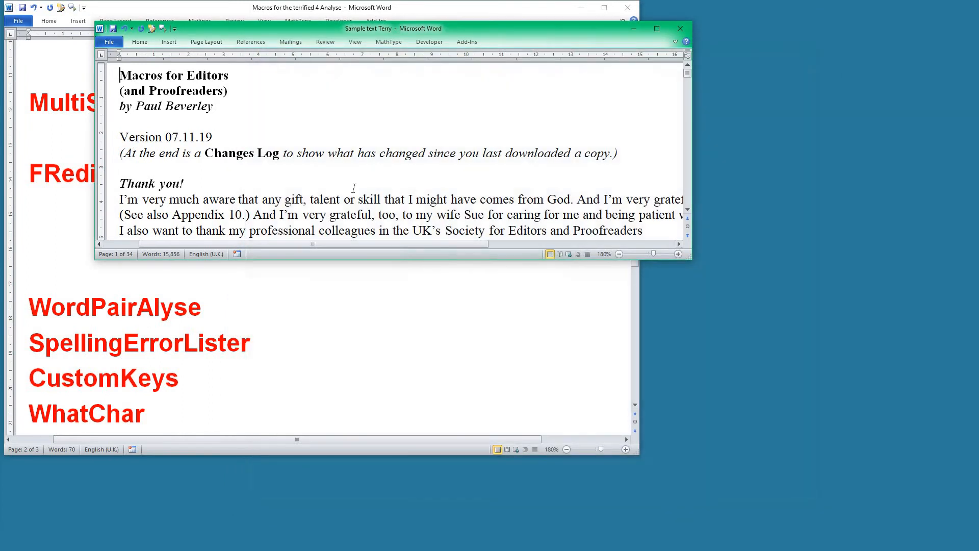
pyautogui.click(214, 319)
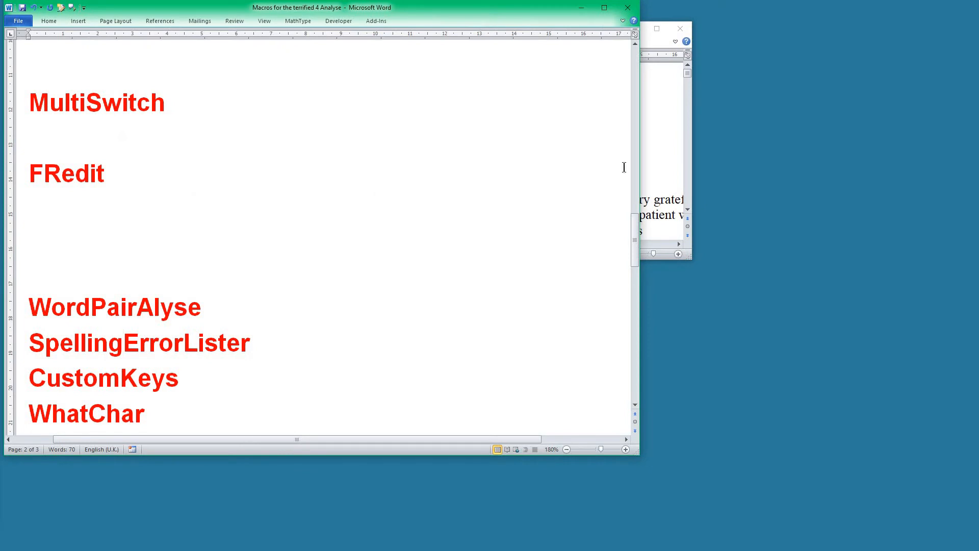
pyautogui.hotkey('alt', 'Tab')
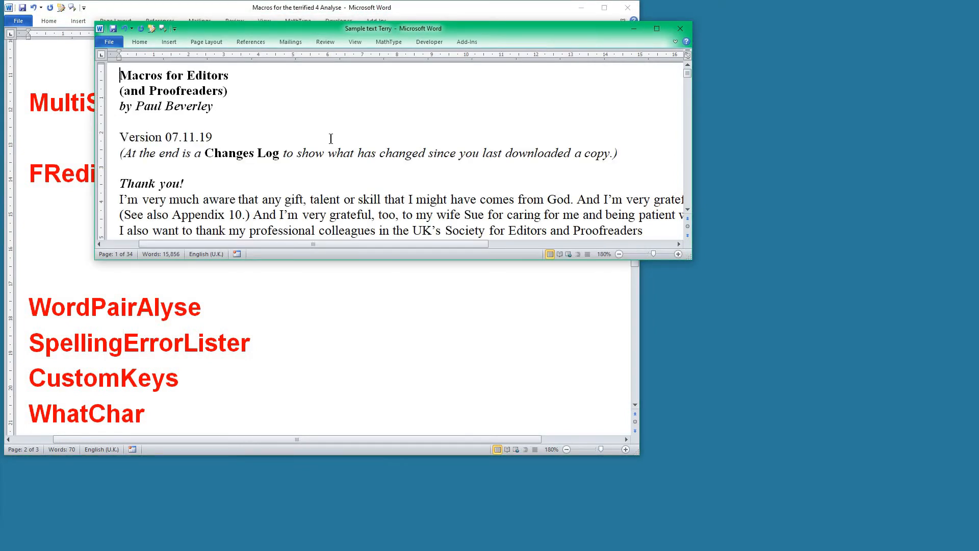
# Step: Run SpellingErrorLister, option 8 in MacroMenu, on the sample text using the English (U.K.) dictionary
pyautogui.hotkey('alt', 'm')
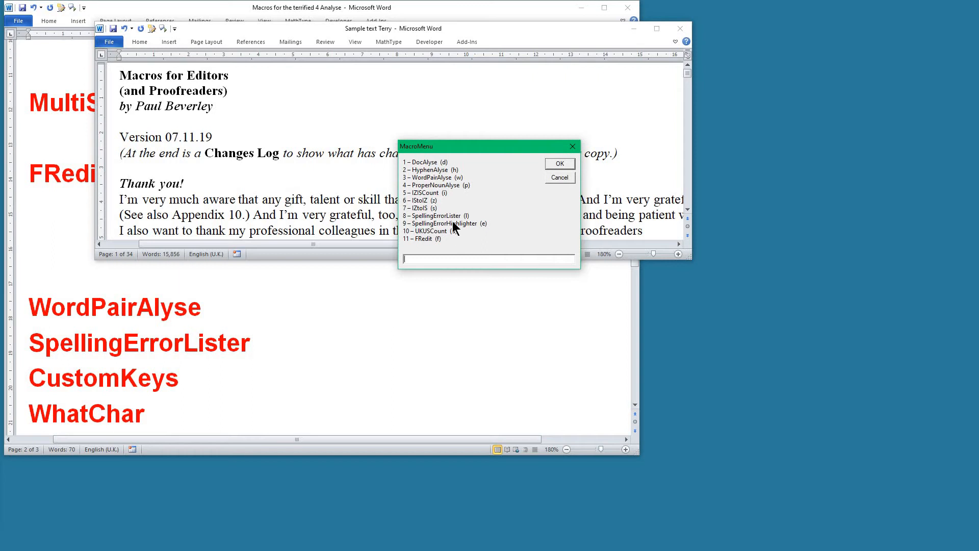
pyautogui.write('8')
pyautogui.press('Return')
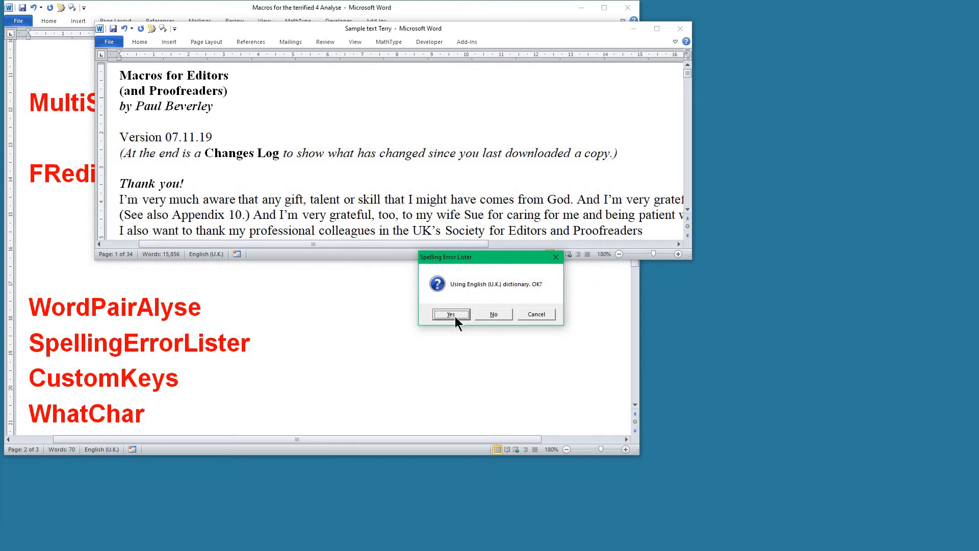
pyautogui.click(450, 314)
pyautogui.click(451, 314)
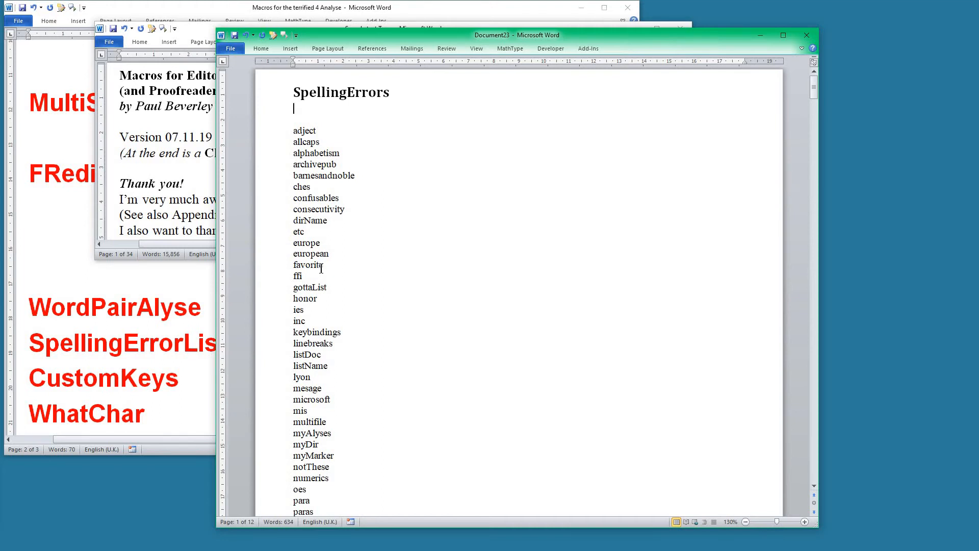
# Step: Zoom the SpellingErrors report to 200%, highlight the word "favorite" and look through the listed words
pyautogui.scroll(7, 321, 269)
pyautogui.moveTo(350, 510); pyautogui.dragTo(306, 513)
pyautogui.scroll(-2, 375, 211)
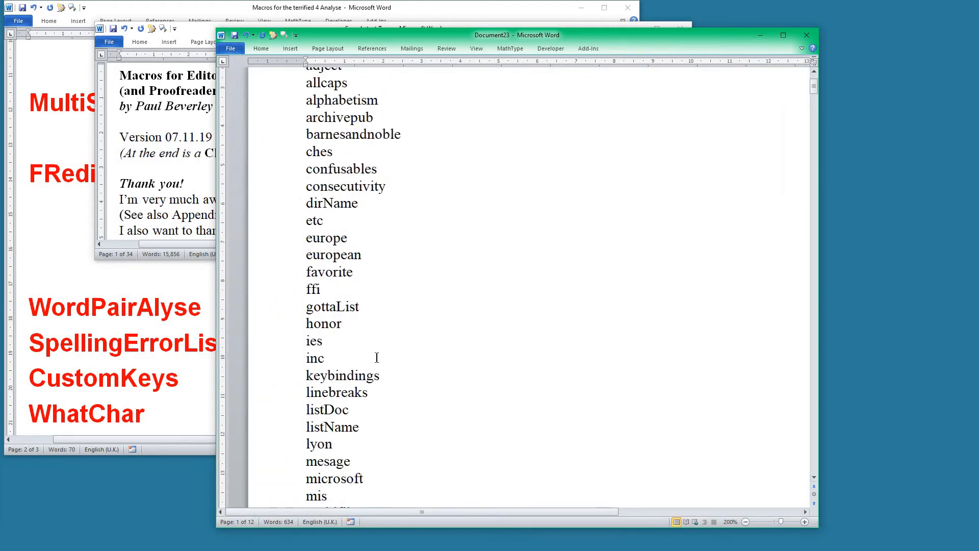
pyautogui.doubleClick(326, 273)
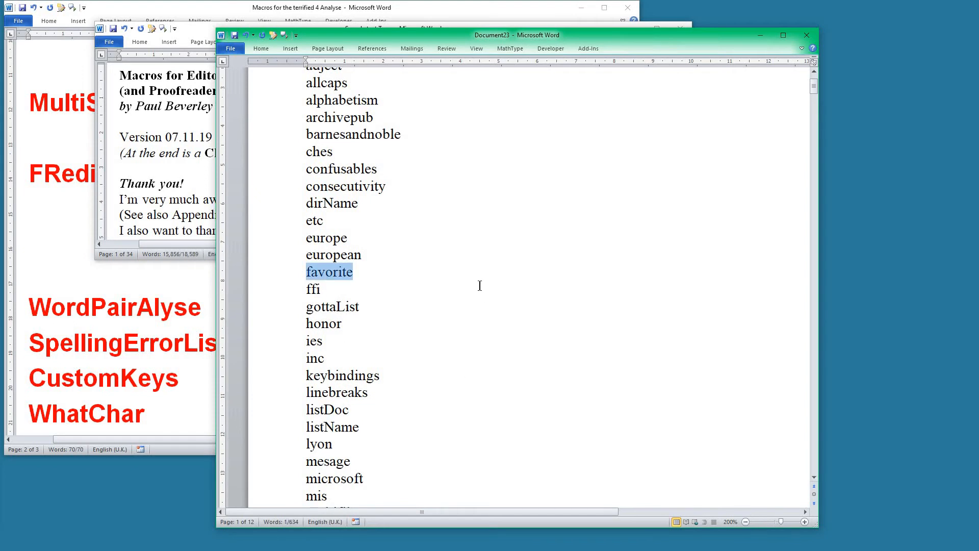
pyautogui.scroll(-1, 479, 285)
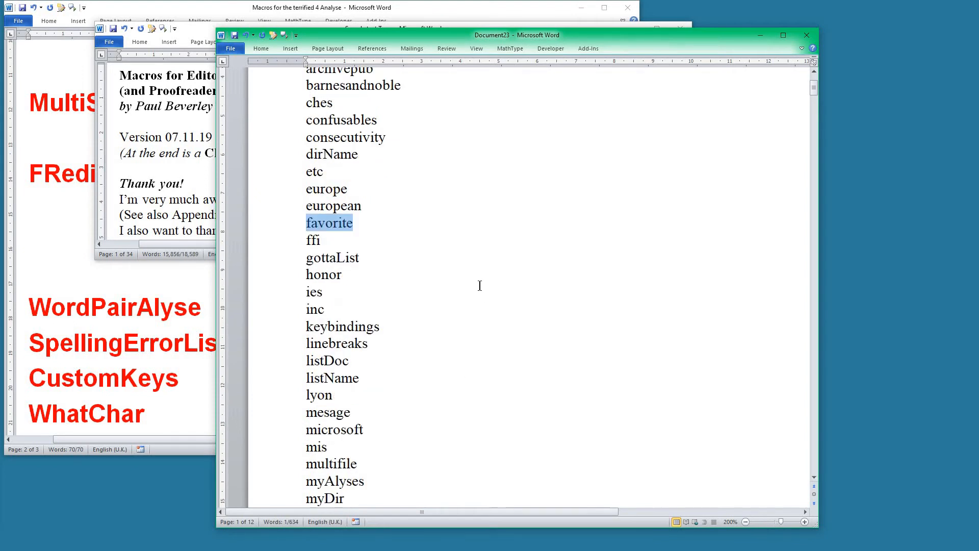
pyautogui.scroll(-8, 479, 285)
pyautogui.scroll(-13, 480, 285)
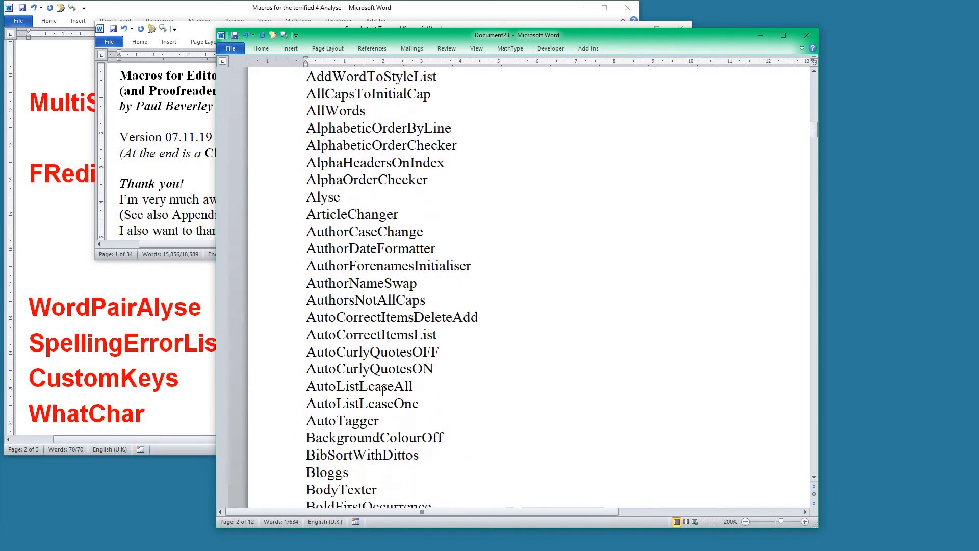
# Step: Finish looking through the spelling errors list, and close both that report and the sample text document without saving
pyautogui.scroll(-7, 387, 377)
pyautogui.scroll(-4, 500, 411)
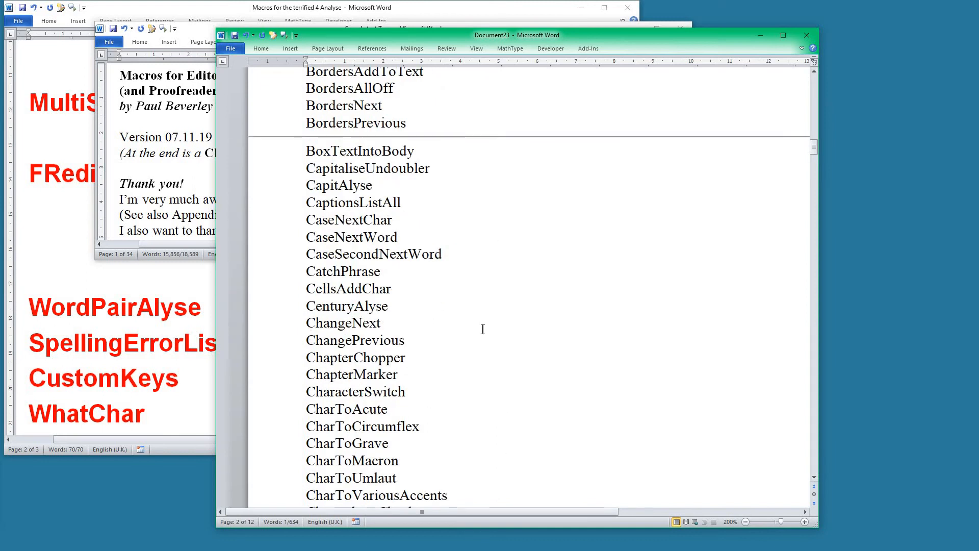
pyautogui.click(807, 36)
pyautogui.click(495, 291)
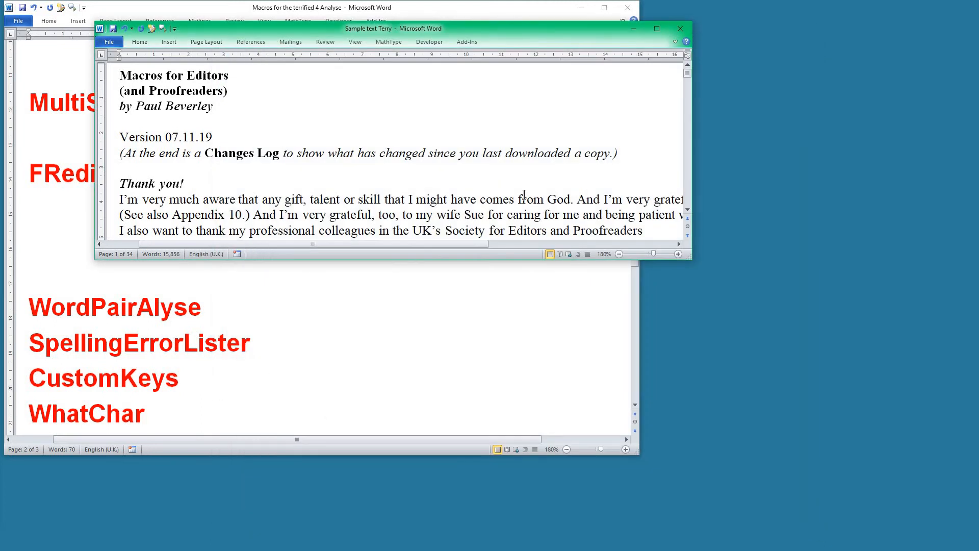
pyautogui.click(680, 28)
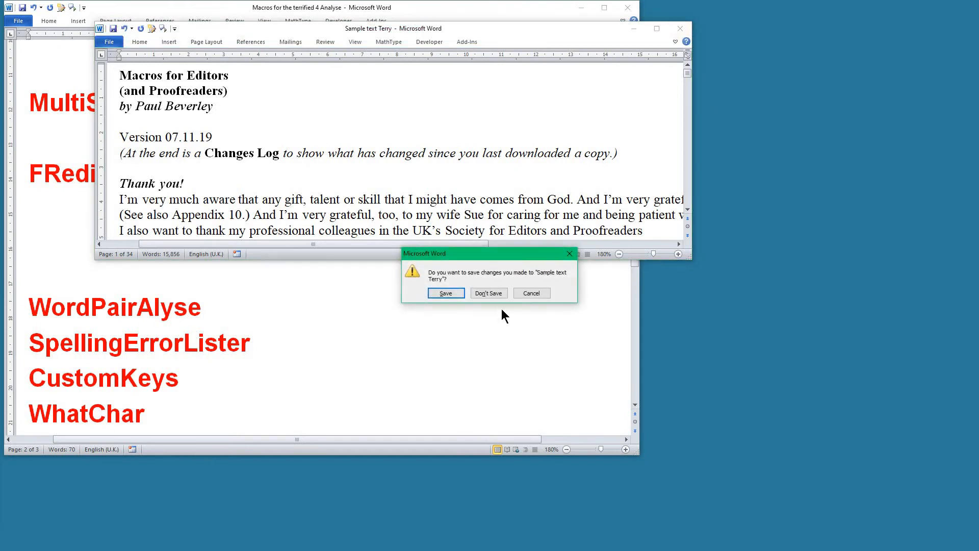
pyautogui.click(488, 293)
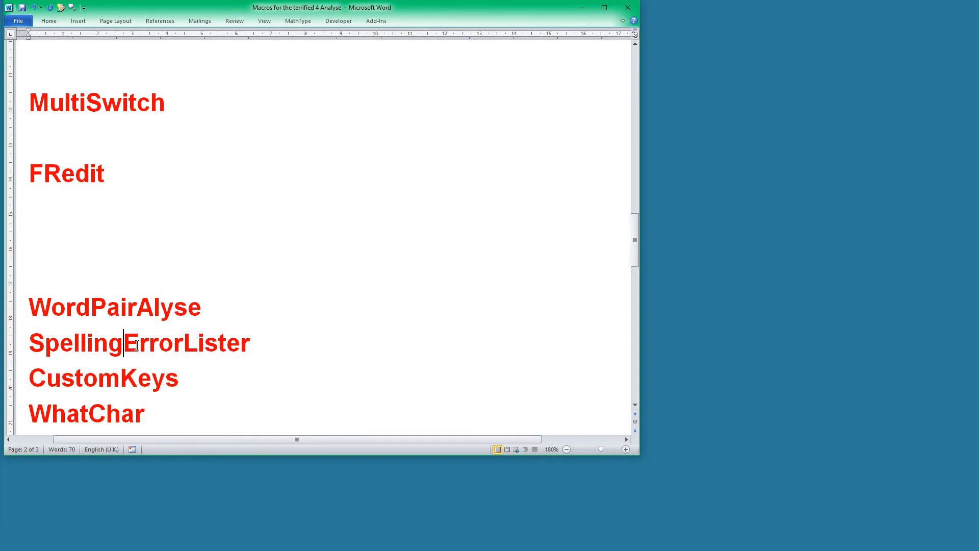
# Step: Run CustomKeys to open the keyboard customization for macros and browse the macro commands as far as FontUnify
pyautogui.hotkey('ctrl', 'alt', 'k')
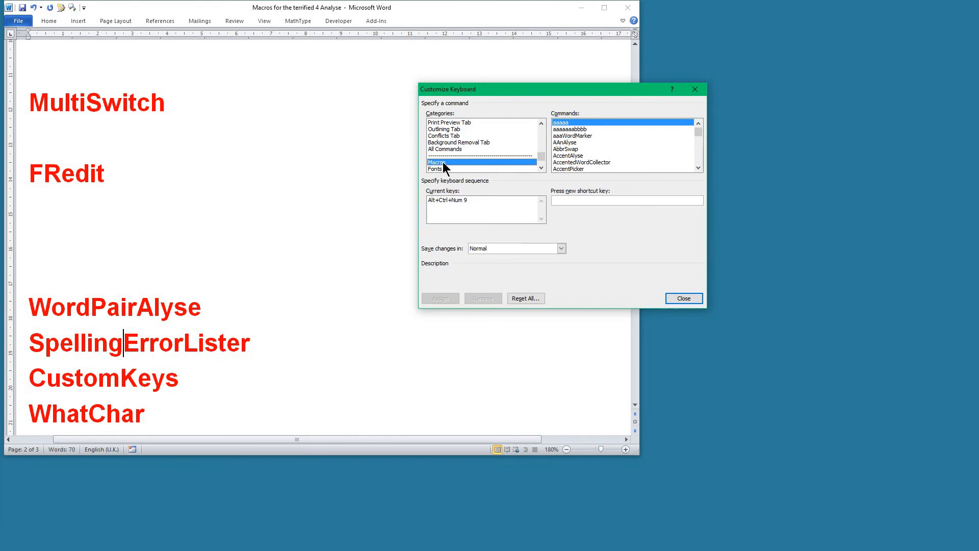
pyautogui.click(623, 155)
pyautogui.scroll(-8, 635, 158)
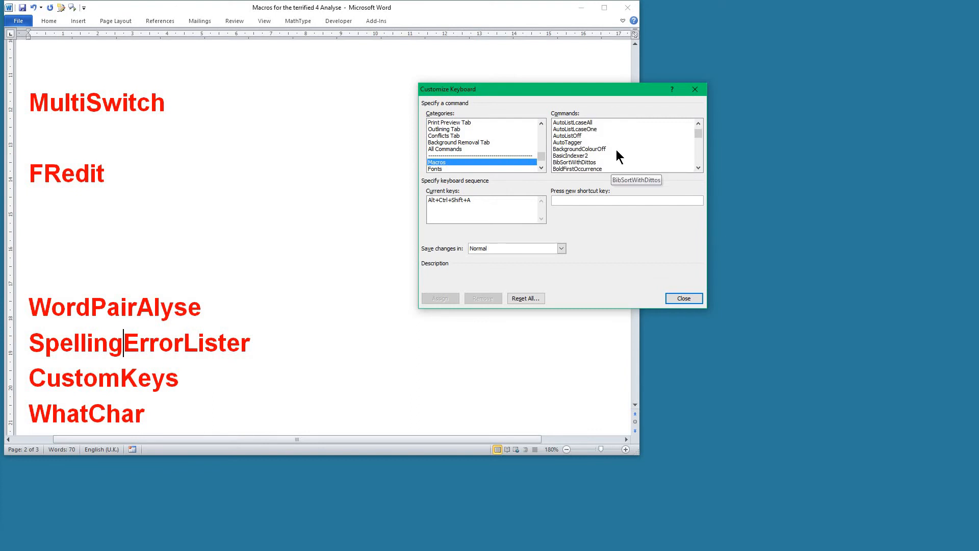
pyautogui.scroll(-4, 618, 152)
pyautogui.press('f')
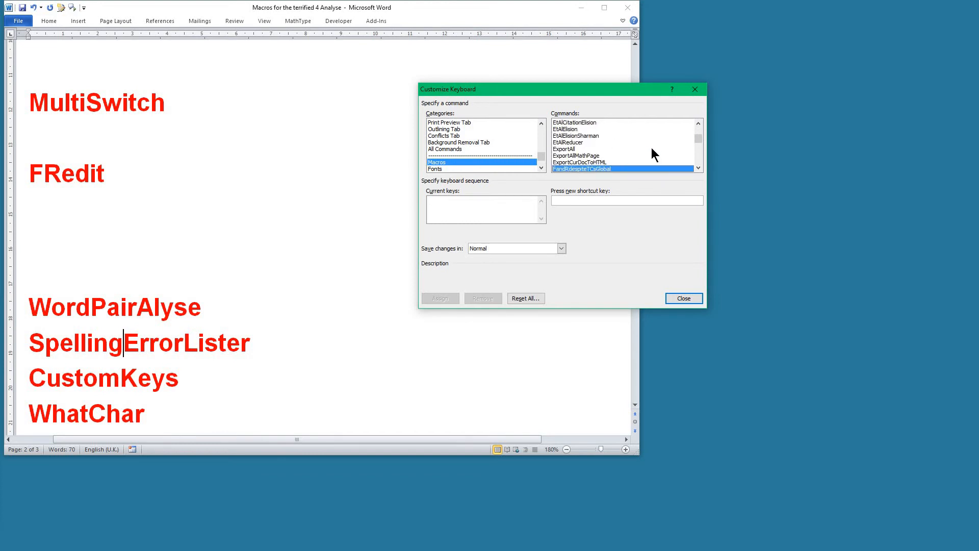
pyautogui.scroll(-3, 639, 146)
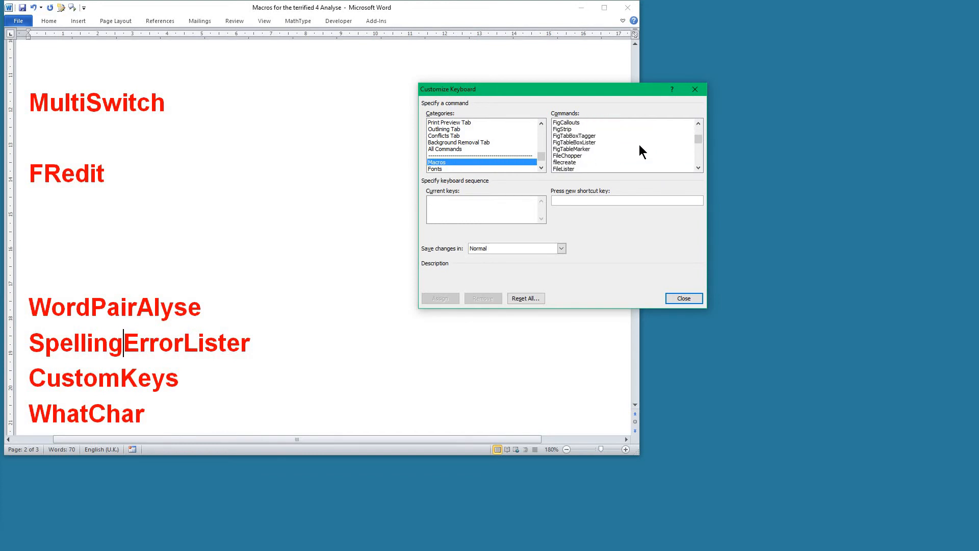
pyautogui.scroll(-2, 639, 145)
pyautogui.scroll(-4, 582, 136)
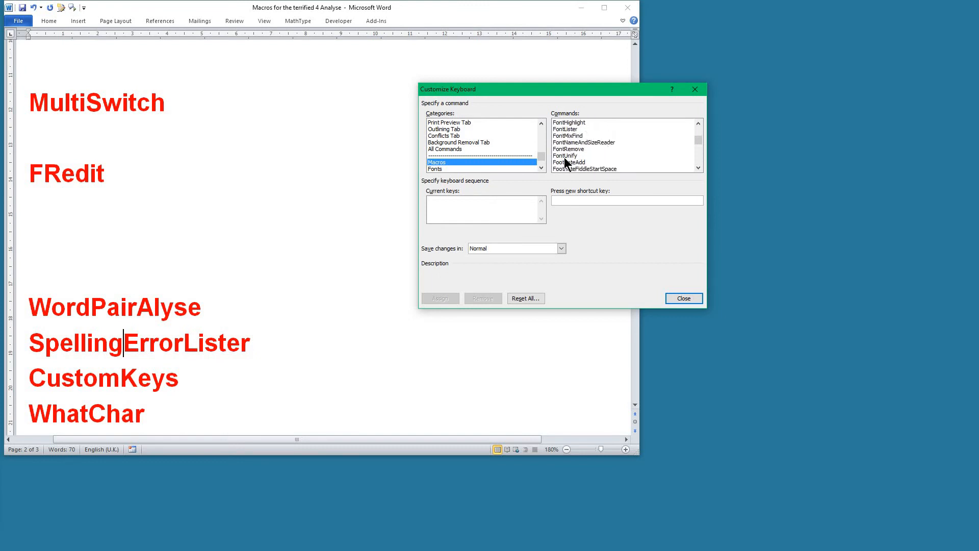
# Step: Try Alt+Ctrl+H as the shortcut for the FontUnify macro and clear it without assigning it
pyautogui.click(566, 155)
pyautogui.click(575, 201)
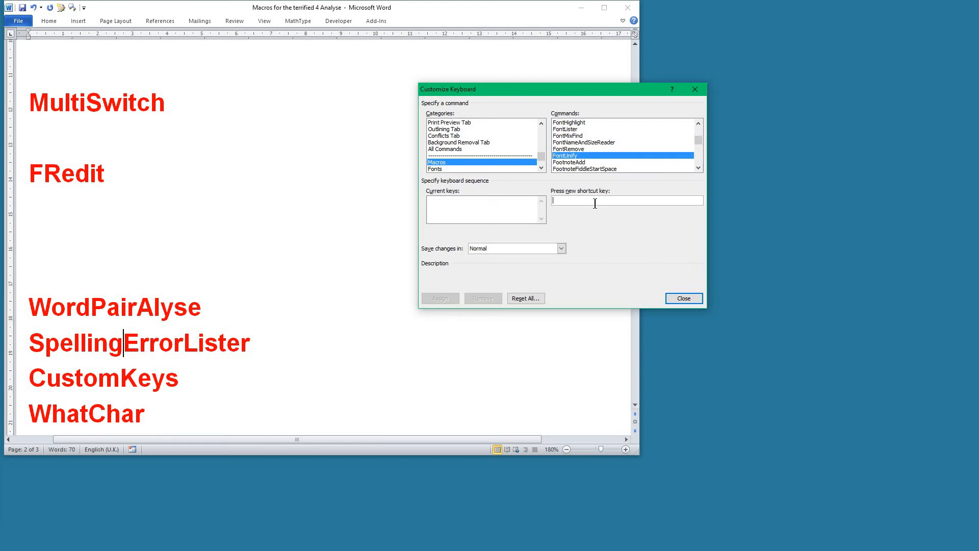
pyautogui.hotkey('ctrl', 'alt', 'h')
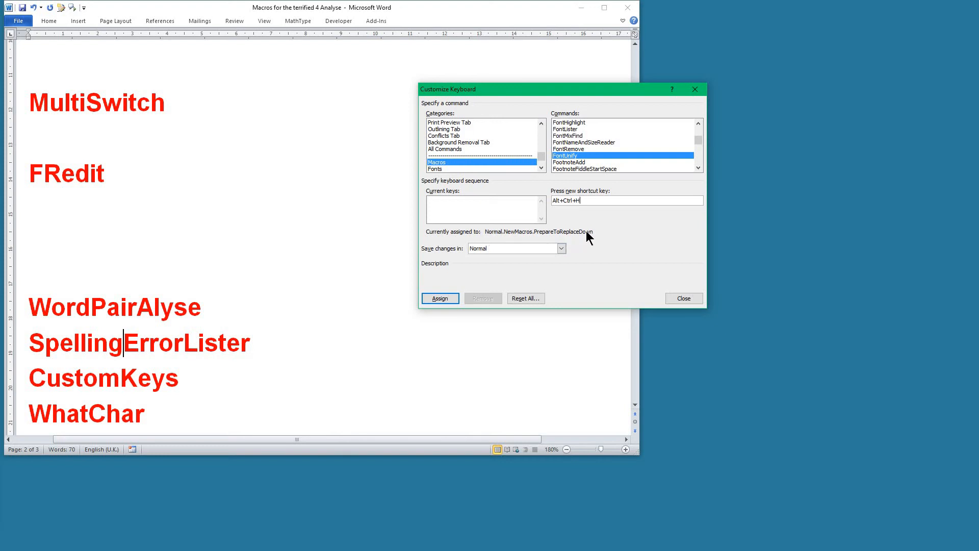
pyautogui.press('BackSpace')
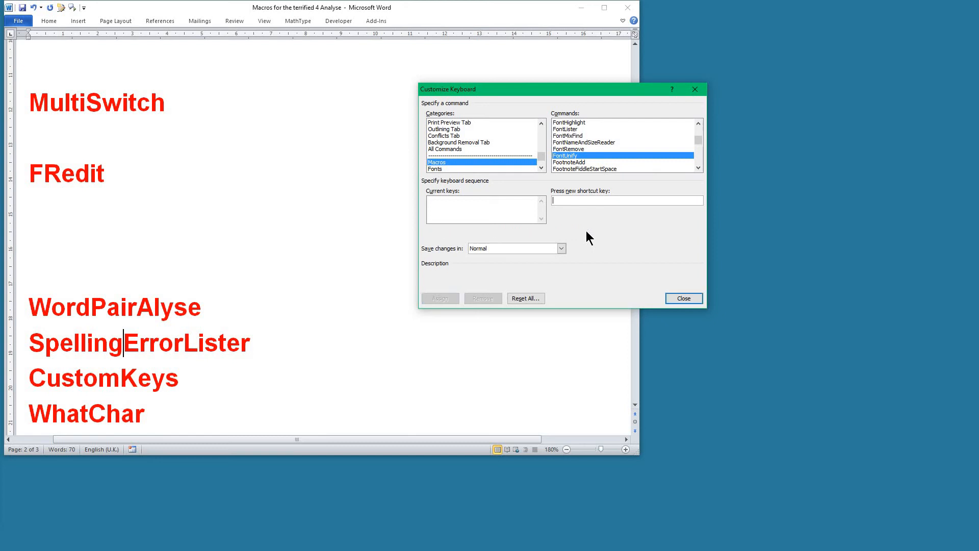
# Step: Assign the shortcut Alt+Shift+F to the FRedit macro
pyautogui.scroll(-5, 629, 156)
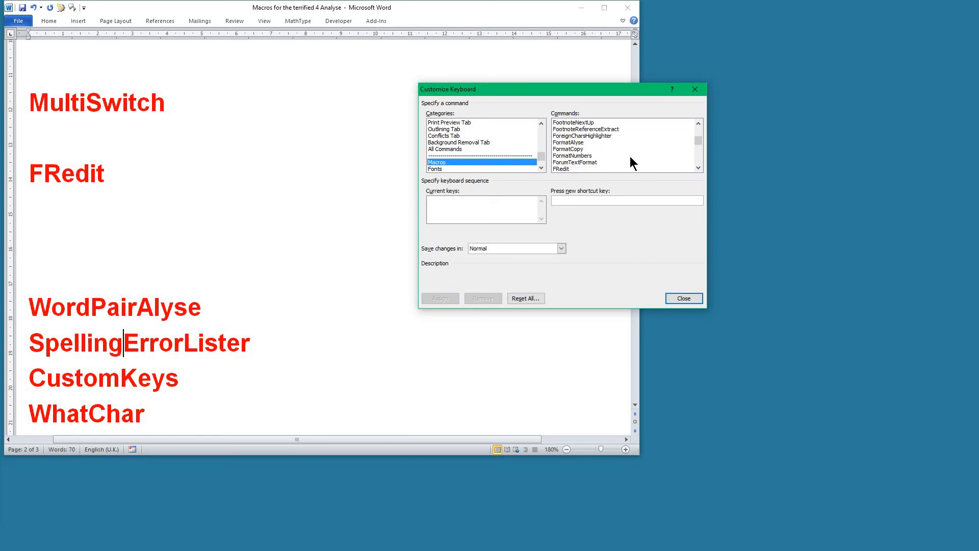
pyautogui.click(567, 129)
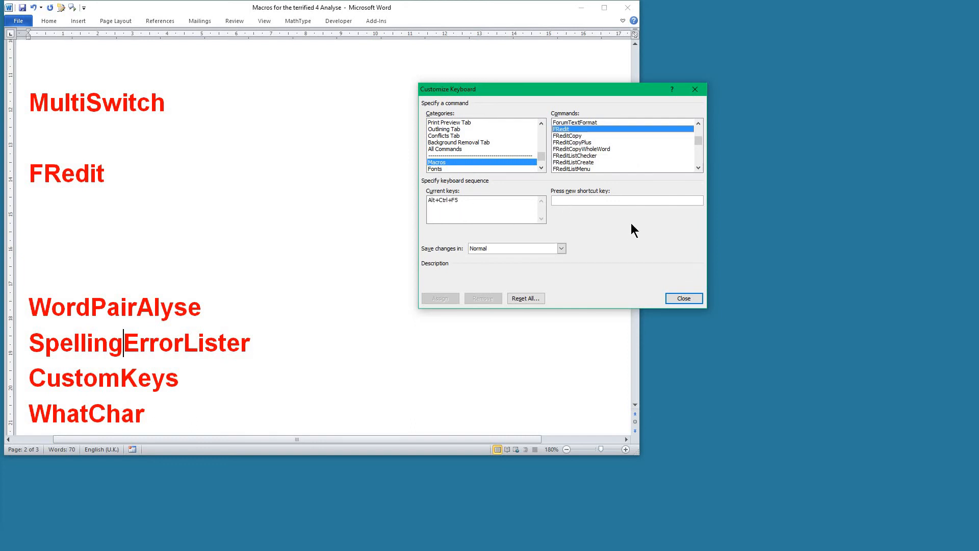
pyautogui.click(574, 204)
pyautogui.hotkey('alt', 'shift', 'f')
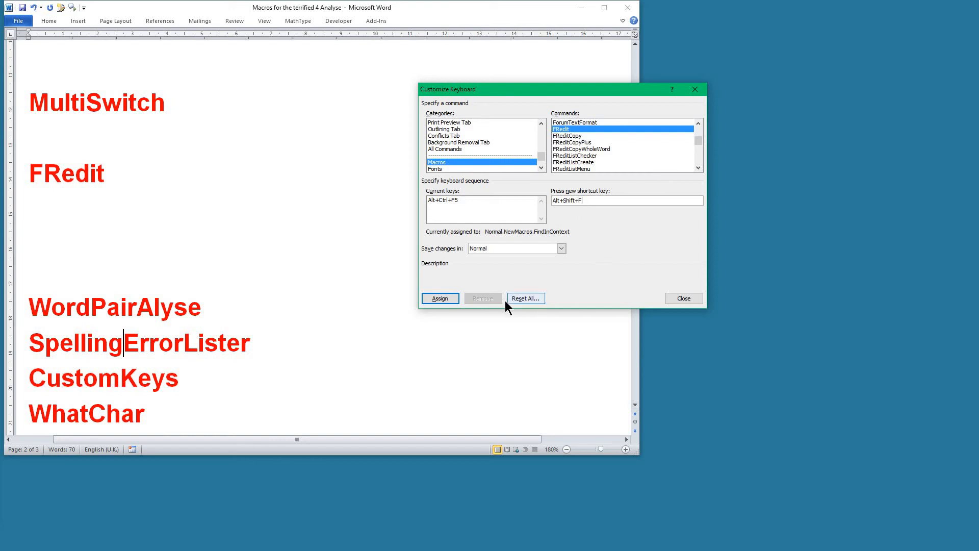
pyautogui.click(445, 298)
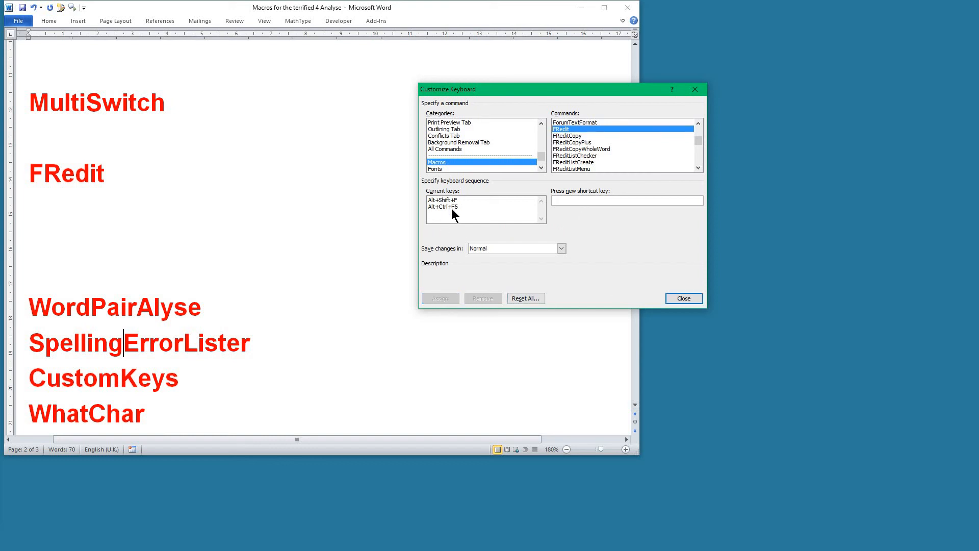
# Step: Remove the Alt+Ctrl+F5 shortcut from the FRedit macro and close the keyboard customization
pyautogui.click(448, 200)
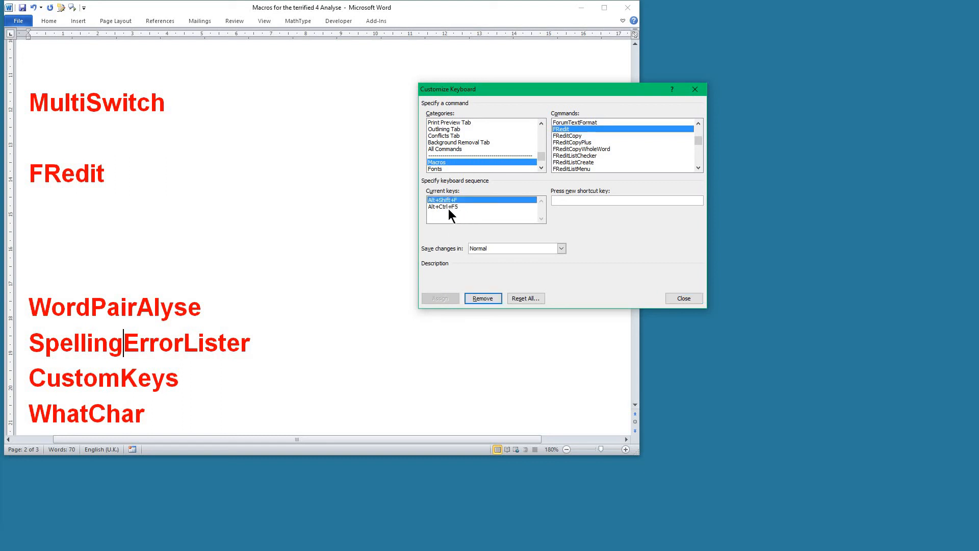
pyautogui.click(449, 207)
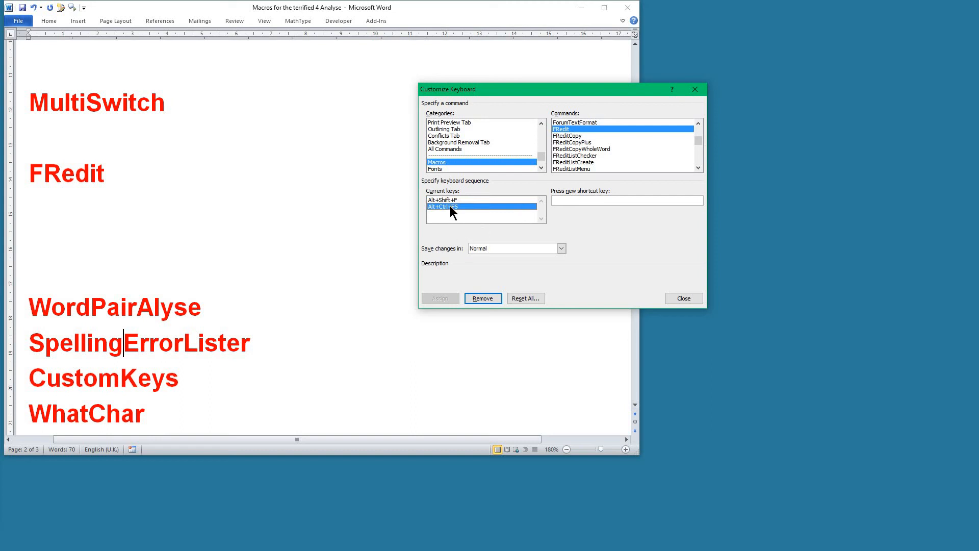
pyautogui.click(482, 299)
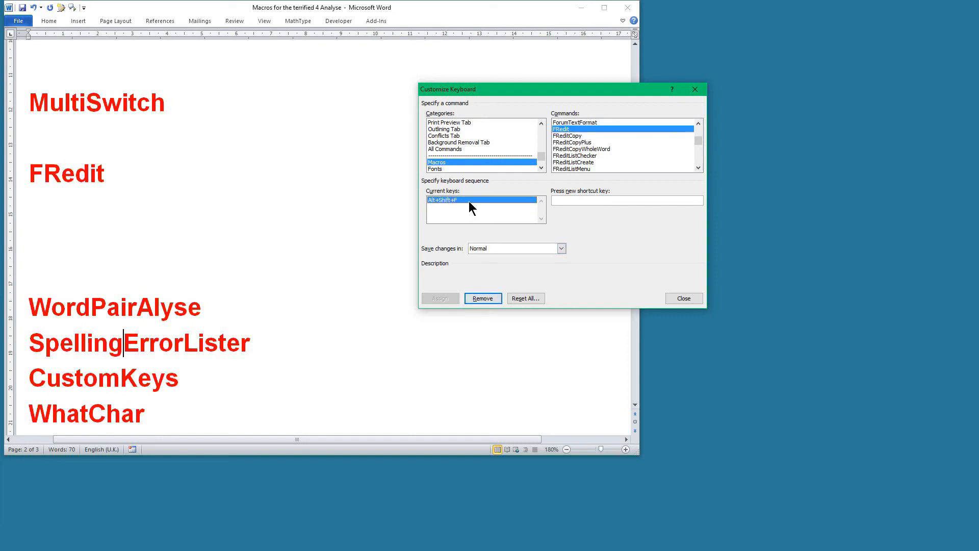
pyautogui.click(684, 298)
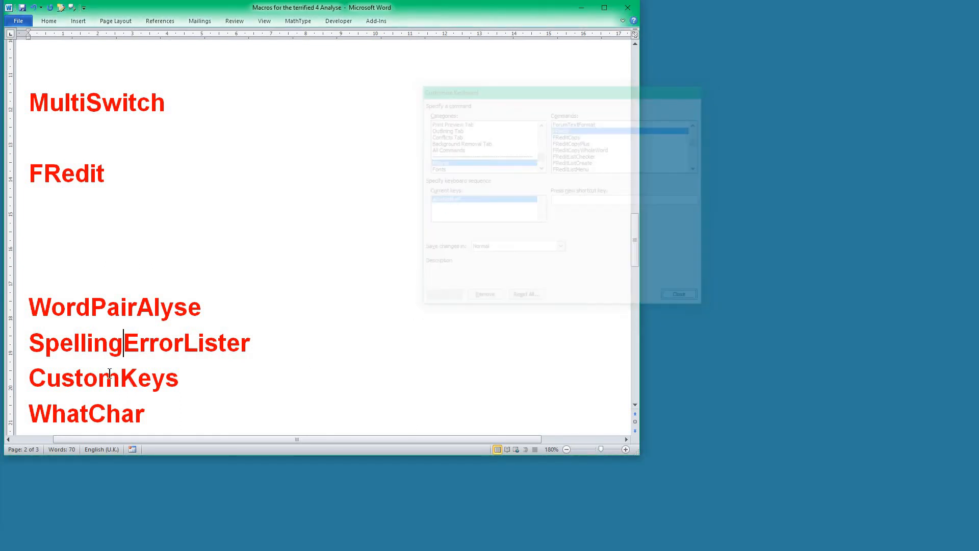
# Step: Identify the first and third characters after "In Century Gothic it's hard:" by running WhatChar on each one
pyautogui.scroll(-2, 190, 377)
pyautogui.scroll(-3, 190, 378)
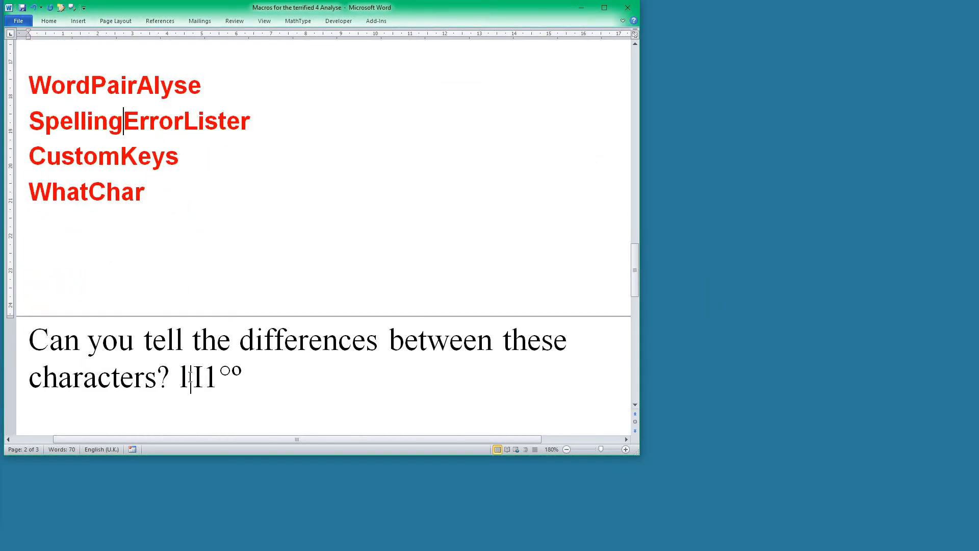
pyautogui.scroll(-2, 190, 377)
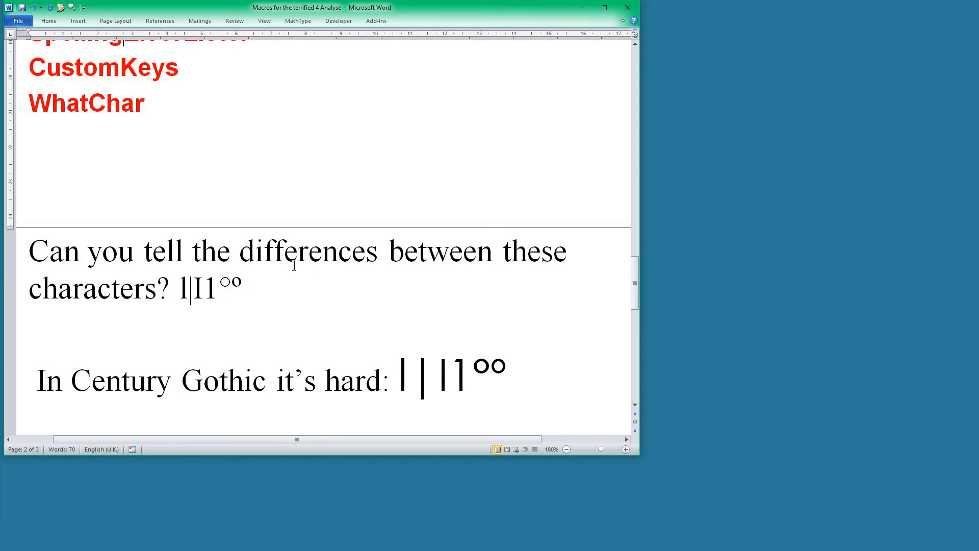
pyautogui.click(431, 382)
pyautogui.scroll(-1, 431, 382)
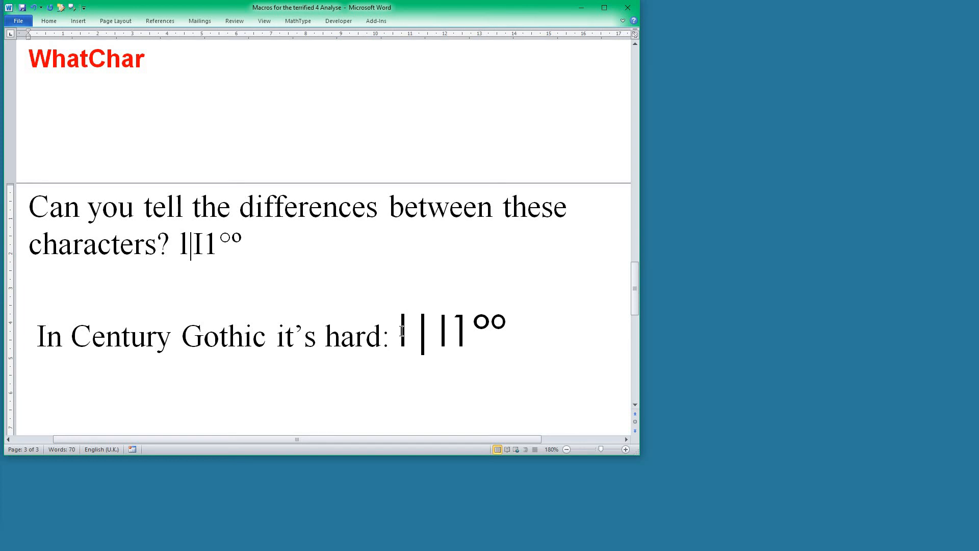
pyautogui.moveTo(398, 331); pyautogui.dragTo(408, 332)
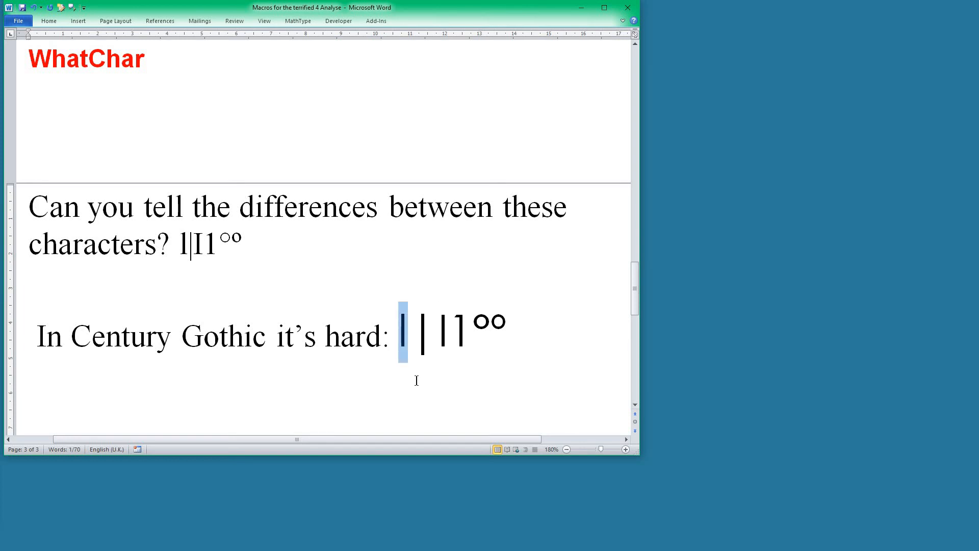
pyautogui.hotkey('ctrl', 'alt', 'w')
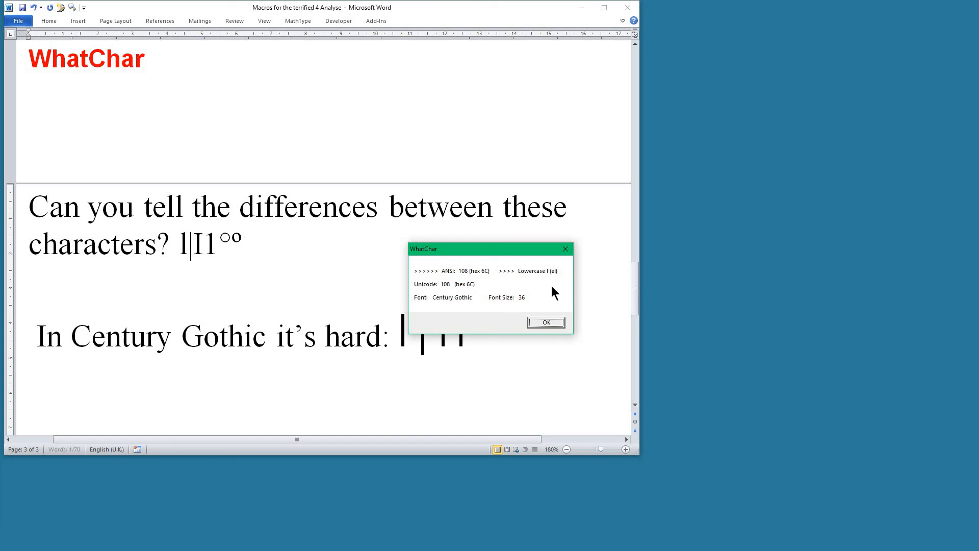
pyautogui.click(547, 323)
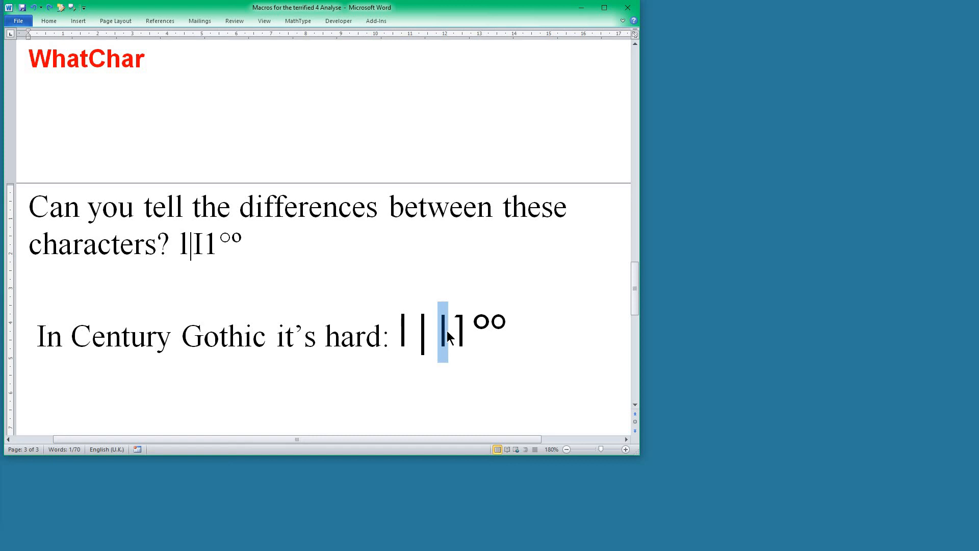
pyautogui.hotkey('ctrl', 'alt', 'w')
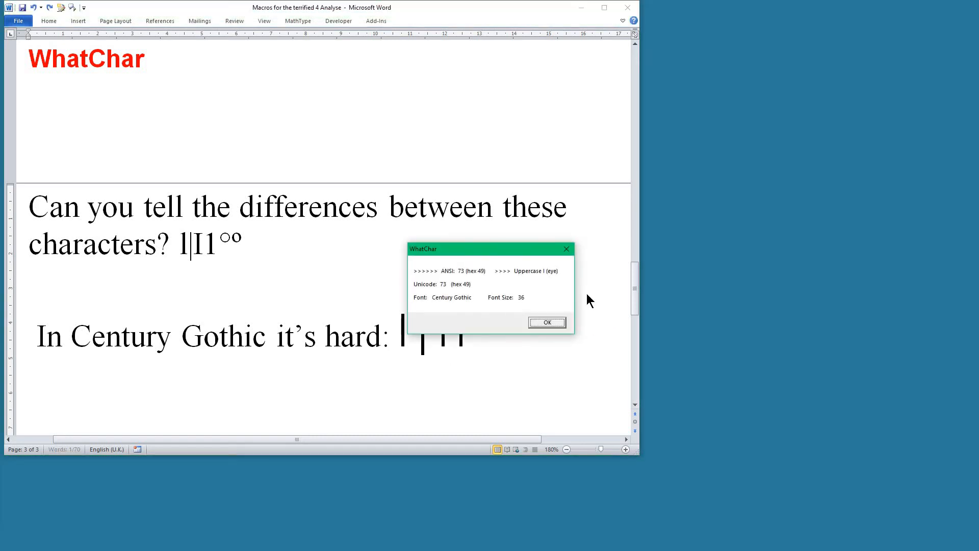
pyautogui.click(547, 322)
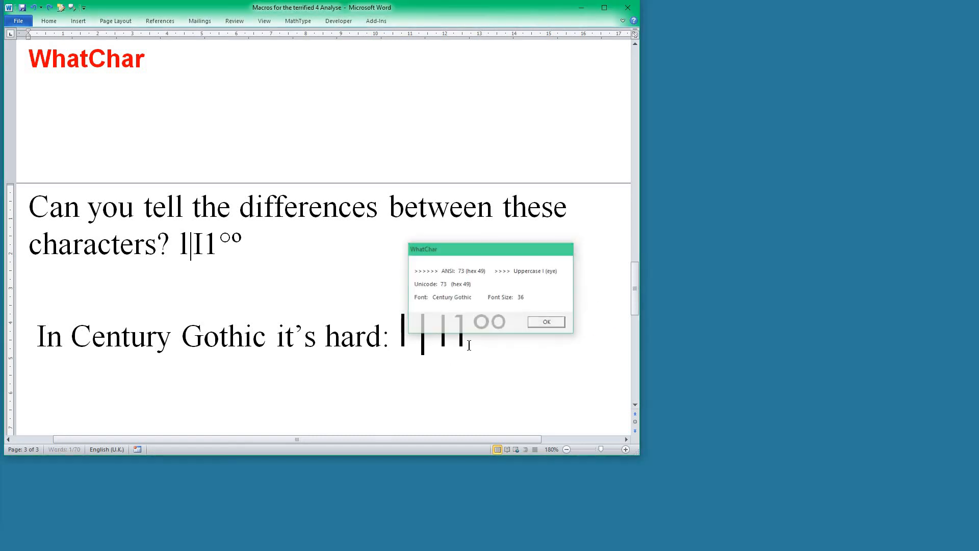
# Step: Place the text cursor before the first Century Gothic character and move it three characters along the line
pyautogui.click(398, 324)
pyautogui.hotkey('shift', 'Right')
pyautogui.click(398, 325)
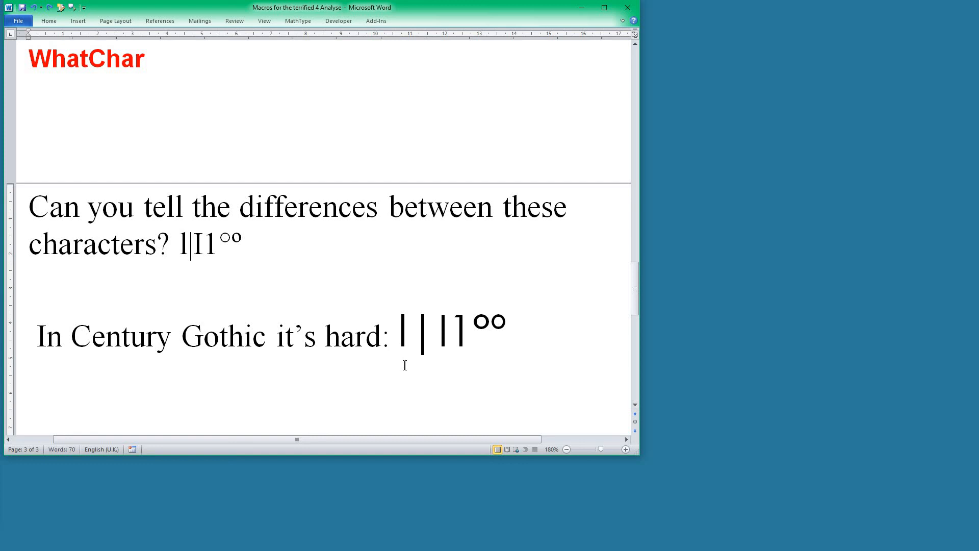
pyautogui.press('Right')
pyautogui.press('Right')
pyautogui.press('Right')
# Step: View the closing contact note at the end of the document
pyautogui.scroll(-1, 337, 328)
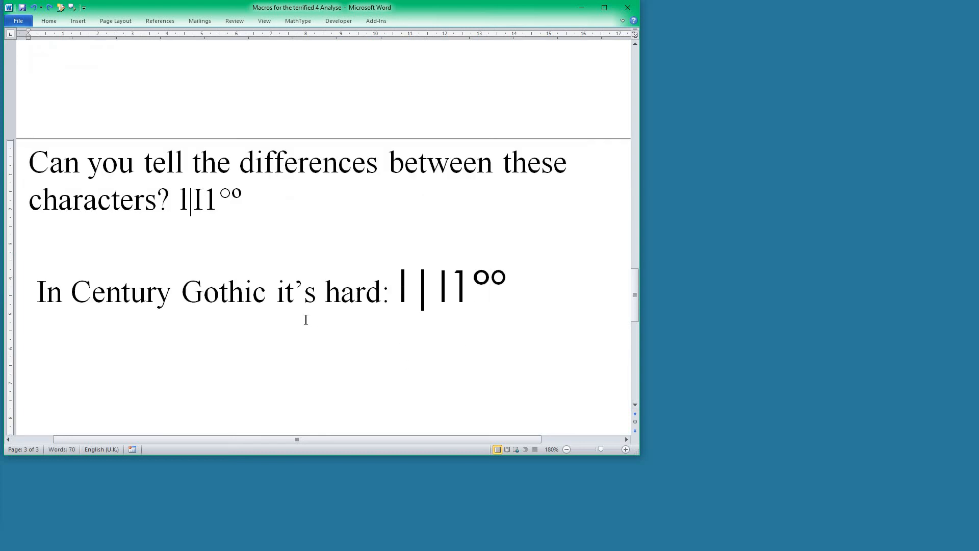
pyautogui.scroll(-1, 305, 319)
pyautogui.scroll(-1, 306, 320)
pyautogui.scroll(-1, 306, 320)
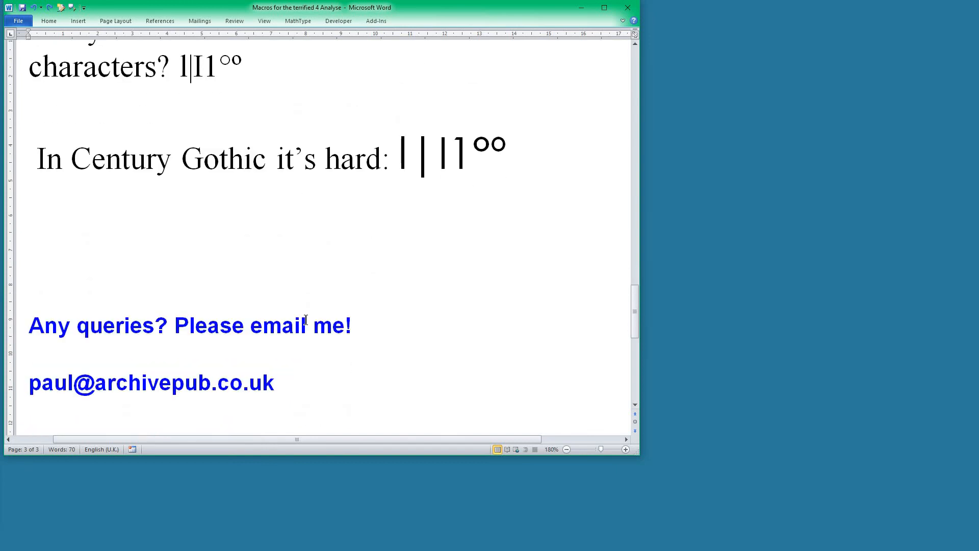